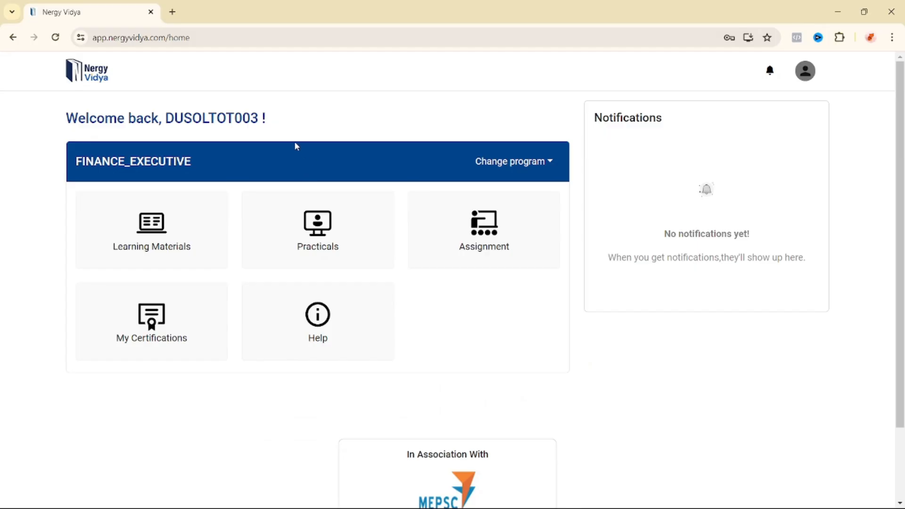
# Step: Open the GST_Composition_Return_Filing practical and scroll to task GST_CMP08_001AA's Bells and Peppers invoice table
pyautogui.click(319, 220)
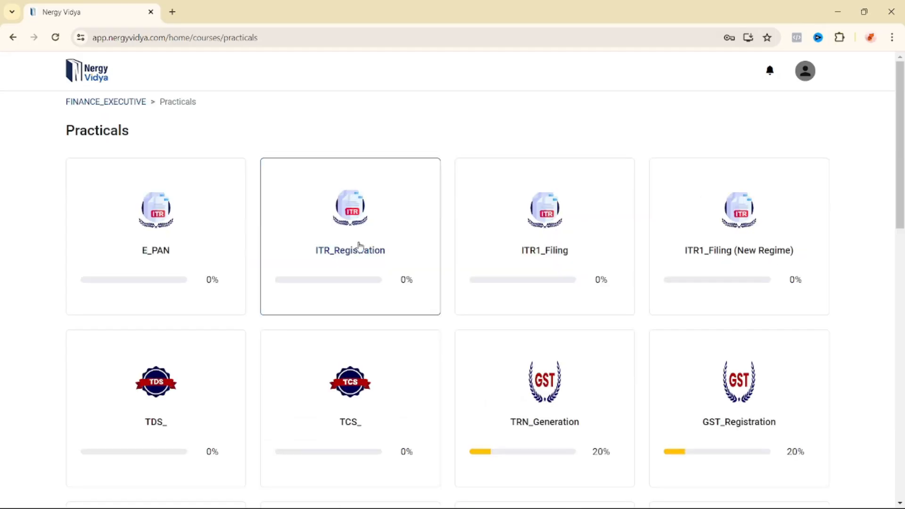
pyautogui.scroll(-6, 391, 282)
pyautogui.scroll(-3, 392, 283)
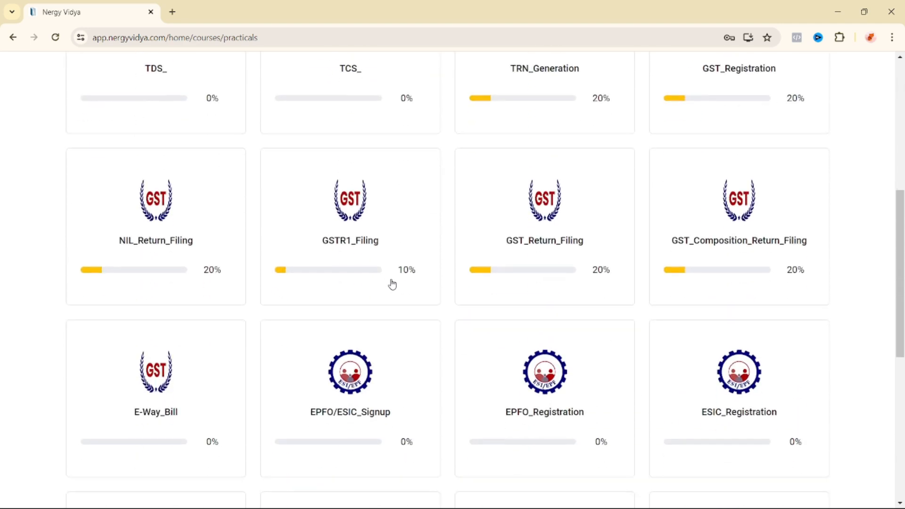
pyautogui.scroll(1, 446, 159)
pyautogui.scroll(2, 446, 159)
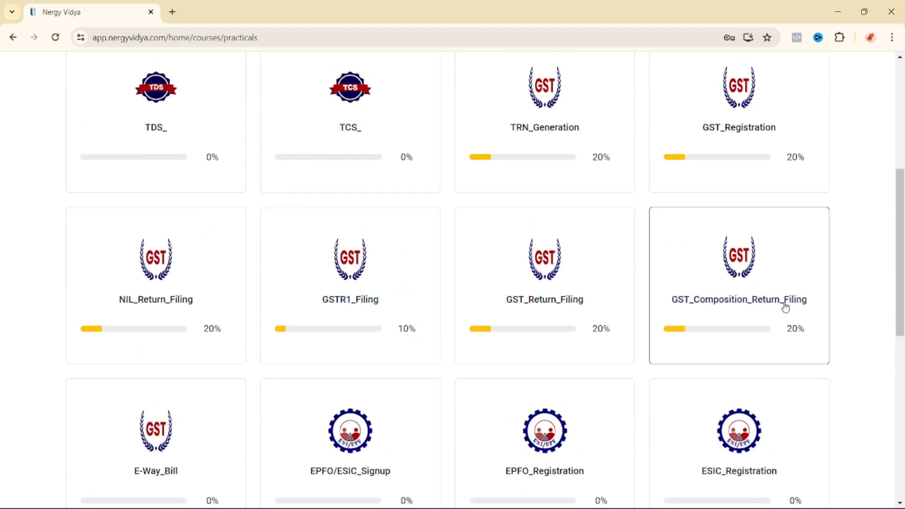
pyautogui.click(743, 259)
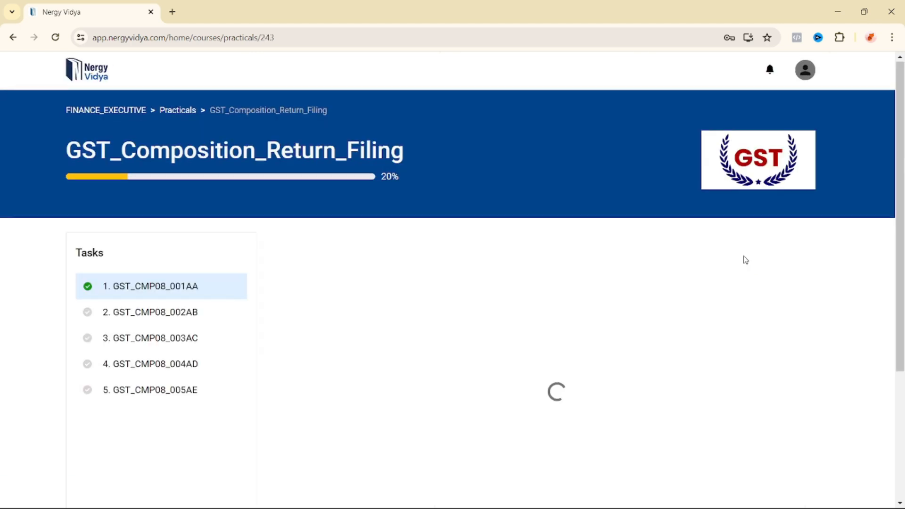
pyautogui.scroll(-1, 421, 323)
pyautogui.scroll(-1, 415, 320)
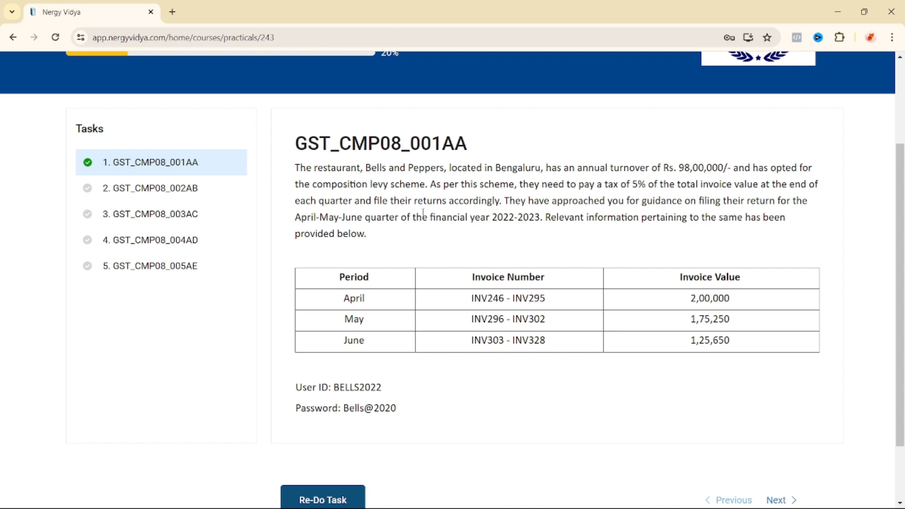
pyautogui.moveTo(303, 168); pyautogui.dragTo(548, 169)
pyautogui.moveTo(313, 168); pyautogui.dragTo(357, 168)
pyautogui.moveTo(583, 168); pyautogui.dragTo(808, 169)
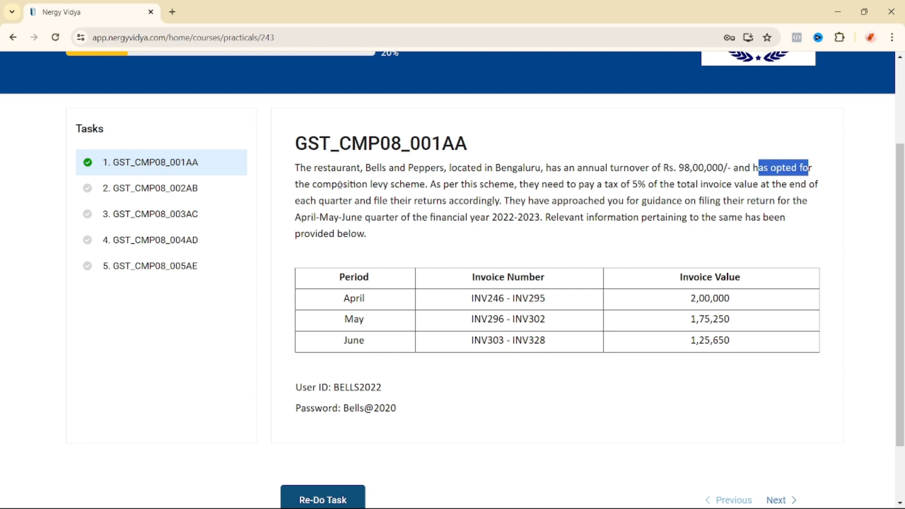
pyautogui.moveTo(338, 184); pyautogui.dragTo(429, 184)
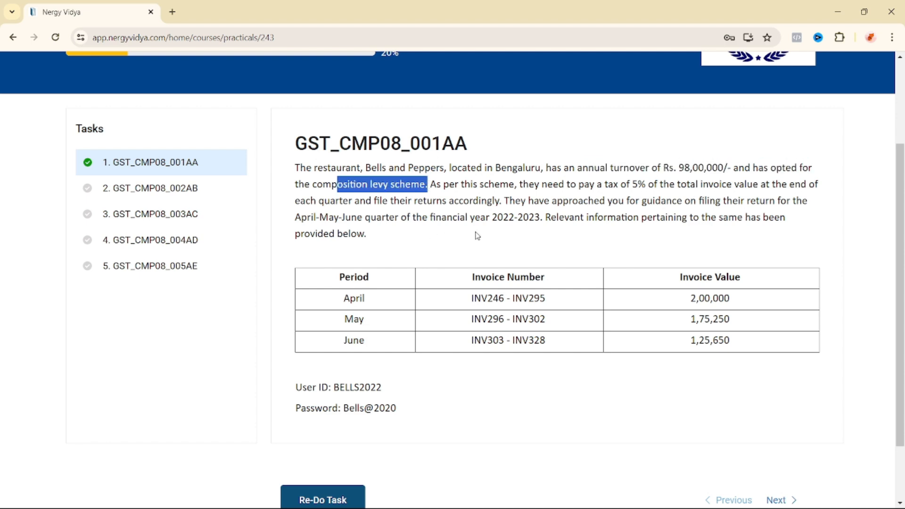
pyautogui.moveTo(453, 184); pyautogui.dragTo(754, 184)
pyautogui.click(545, 186)
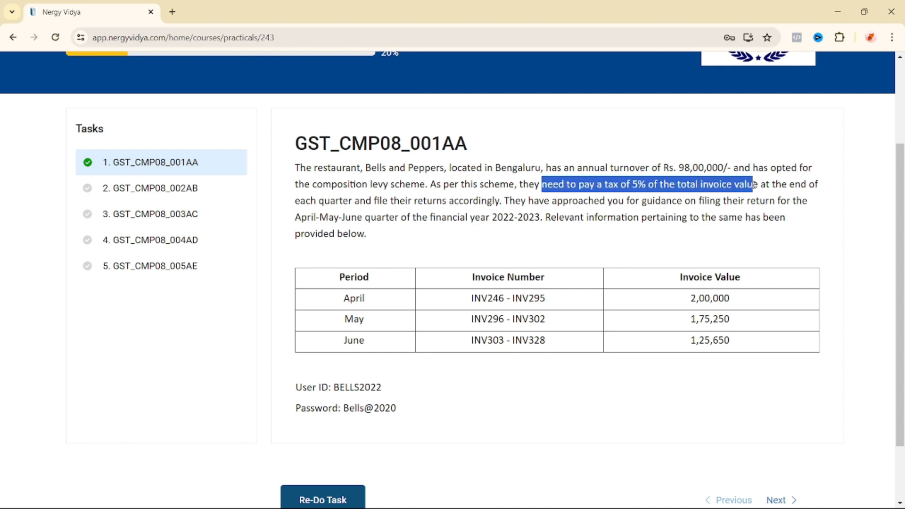
pyautogui.click(724, 204)
pyautogui.moveTo(673, 184); pyautogui.dragTo(768, 183)
pyautogui.moveTo(625, 183); pyautogui.dragTo(663, 183)
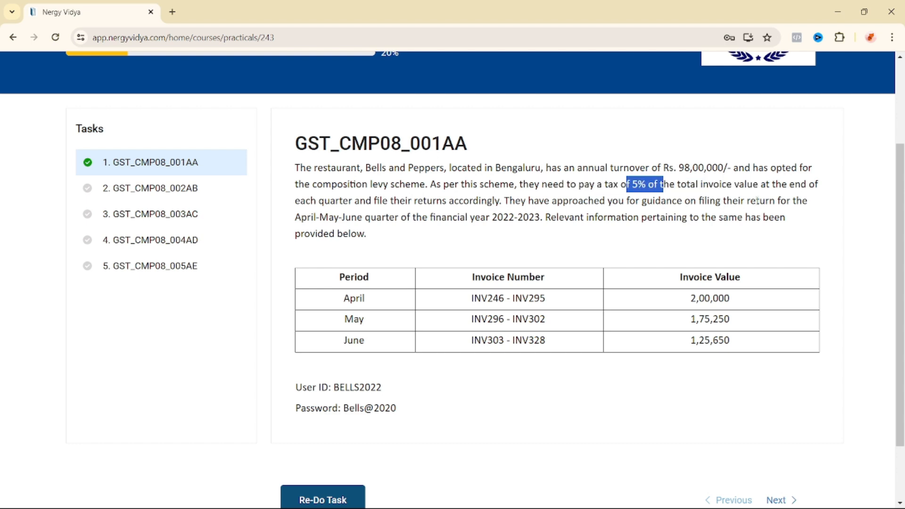
pyautogui.moveTo(760, 185); pyautogui.dragTo(795, 184)
pyautogui.moveTo(303, 200); pyautogui.dragTo(805, 201)
pyautogui.moveTo(310, 218); pyautogui.dragTo(543, 218)
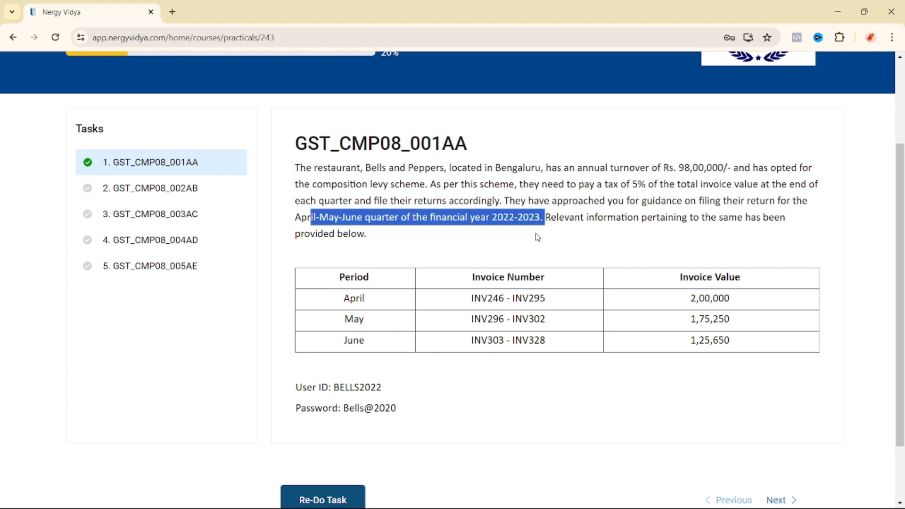
# Step: Highlight the April (INV246 - INV295) and May invoice number ranges in the task table
pyautogui.scroll(-1, 330, 282)
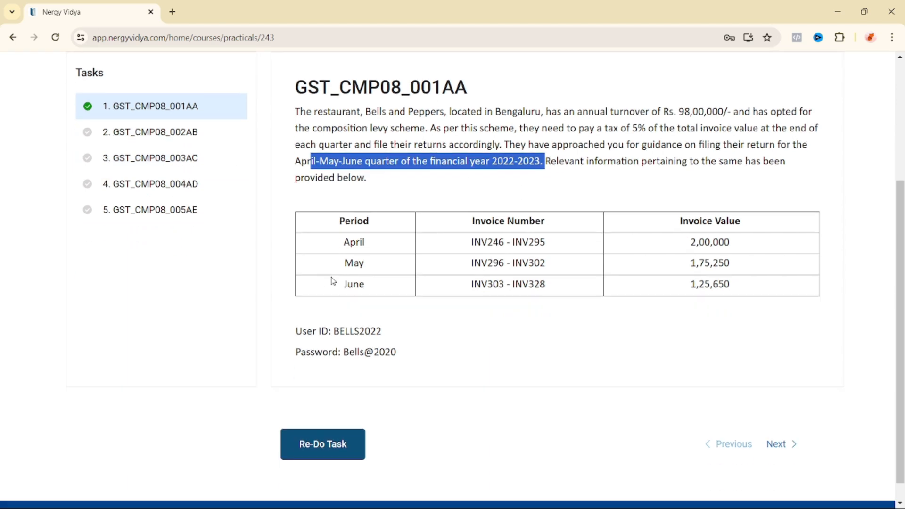
pyautogui.moveTo(471, 239); pyautogui.dragTo(548, 239)
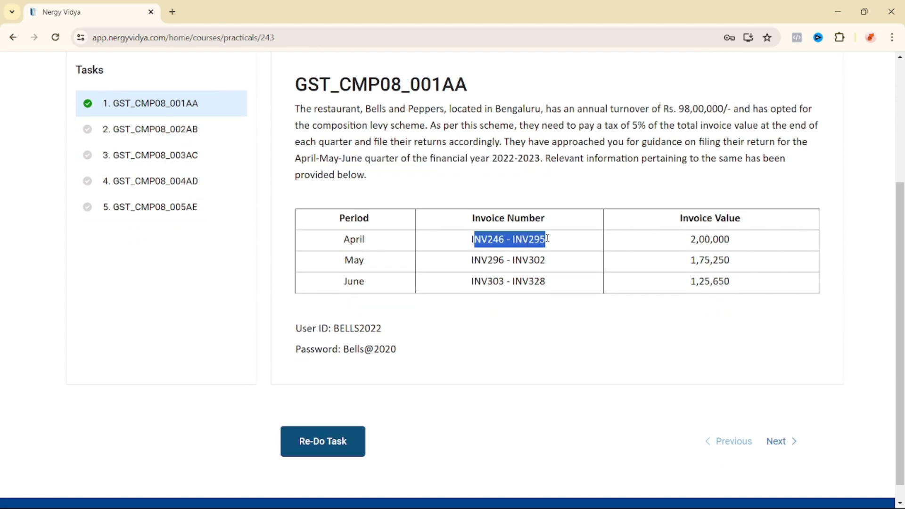
pyautogui.moveTo(343, 261); pyautogui.dragTo(549, 260)
pyautogui.moveTo(344, 281); pyautogui.dragTo(542, 277)
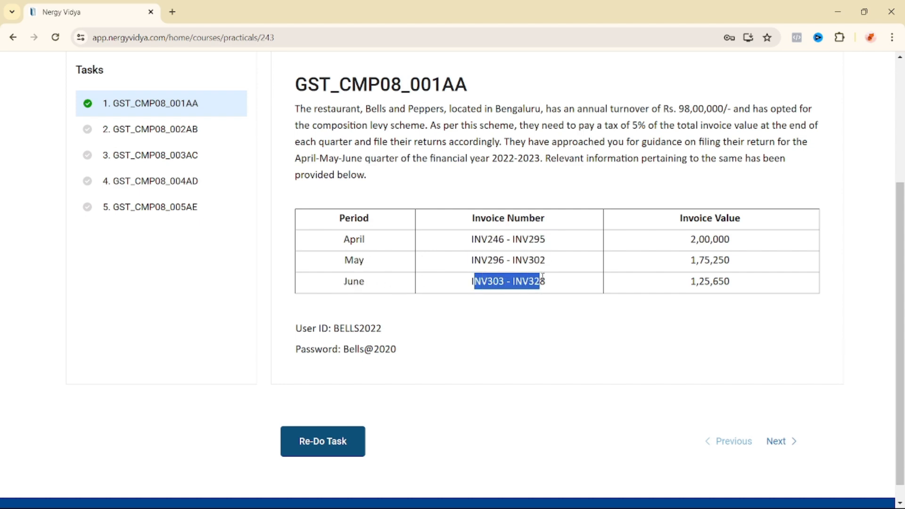
pyautogui.click(699, 242)
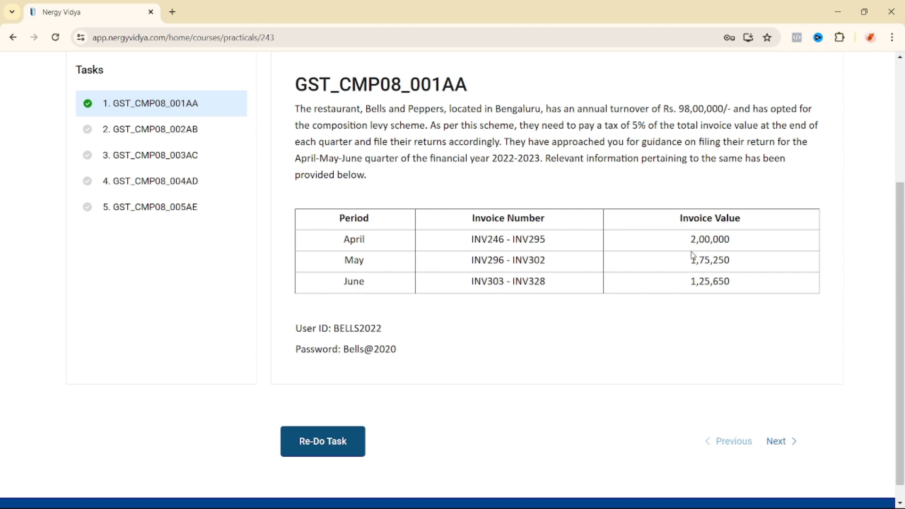
# Step: Highlight invoice values 2,00,000, 1,75,250 and 1,25,650 and the login details, then launch the task
pyautogui.moveTo(680, 222); pyautogui.dragTo(740, 217)
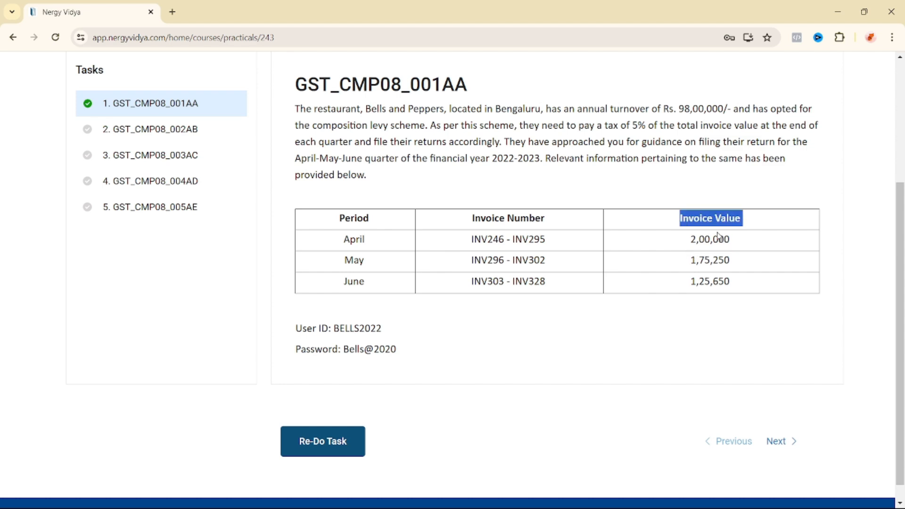
pyautogui.moveTo(691, 242); pyautogui.dragTo(738, 243)
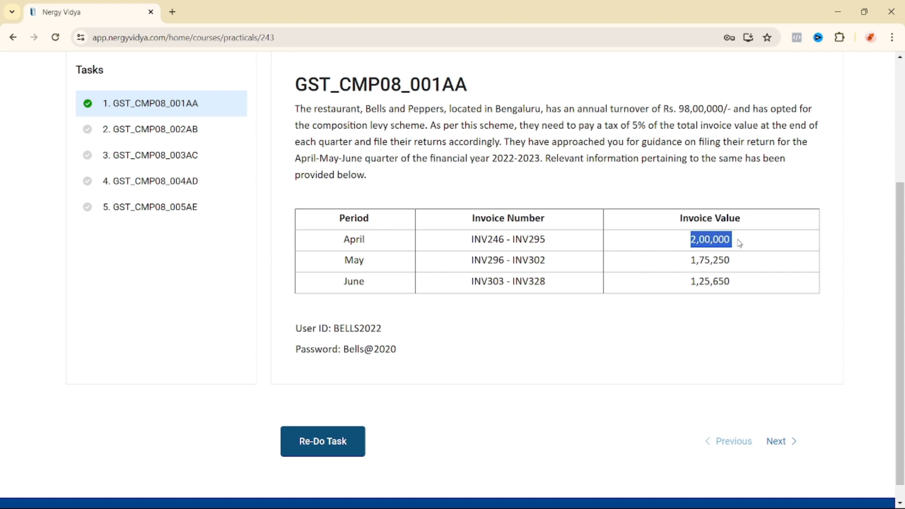
pyautogui.moveTo(687, 262); pyautogui.dragTo(736, 260)
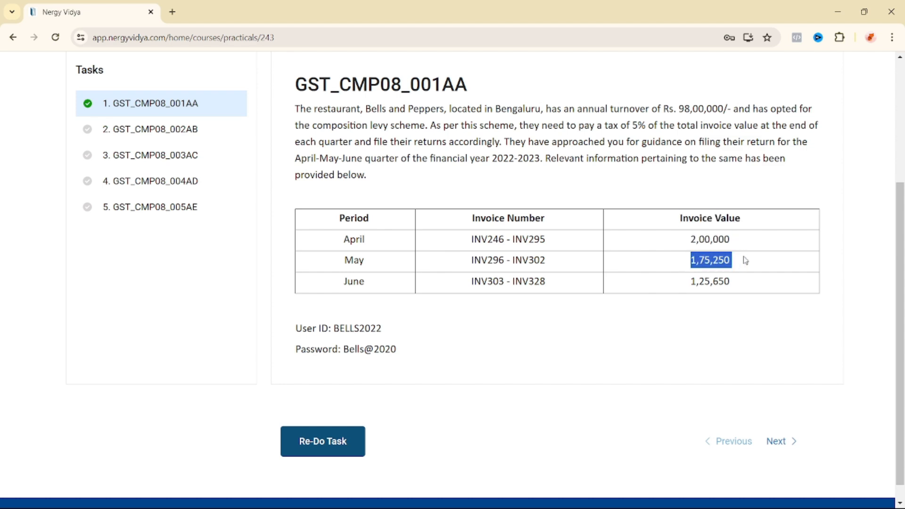
pyautogui.moveTo(693, 281); pyautogui.dragTo(733, 287)
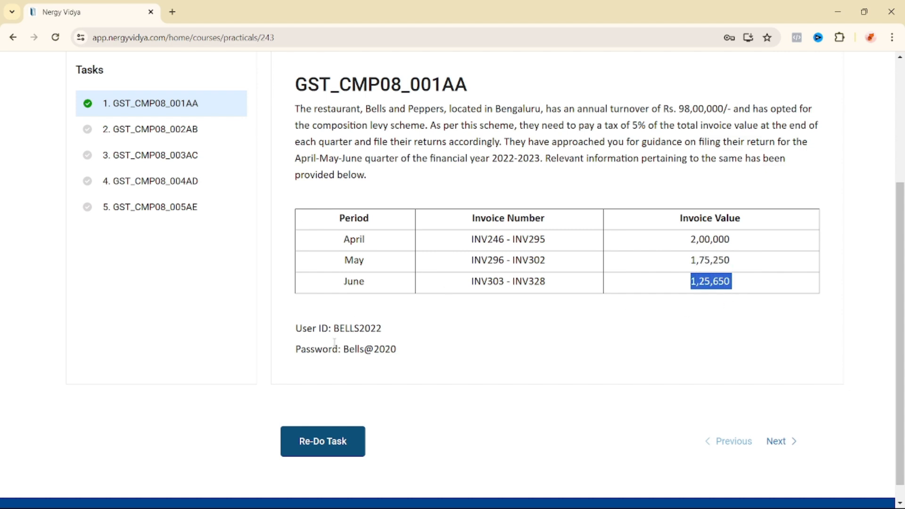
pyautogui.moveTo(295, 325); pyautogui.dragTo(398, 349)
pyautogui.click(457, 334)
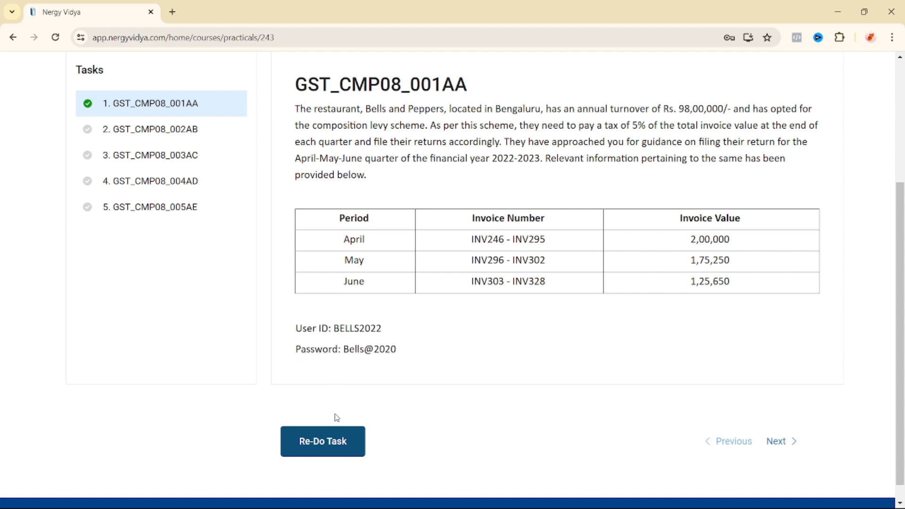
# Step: Open the GST portal login form and paste the user ID copied from the task description
pyautogui.click(331, 440)
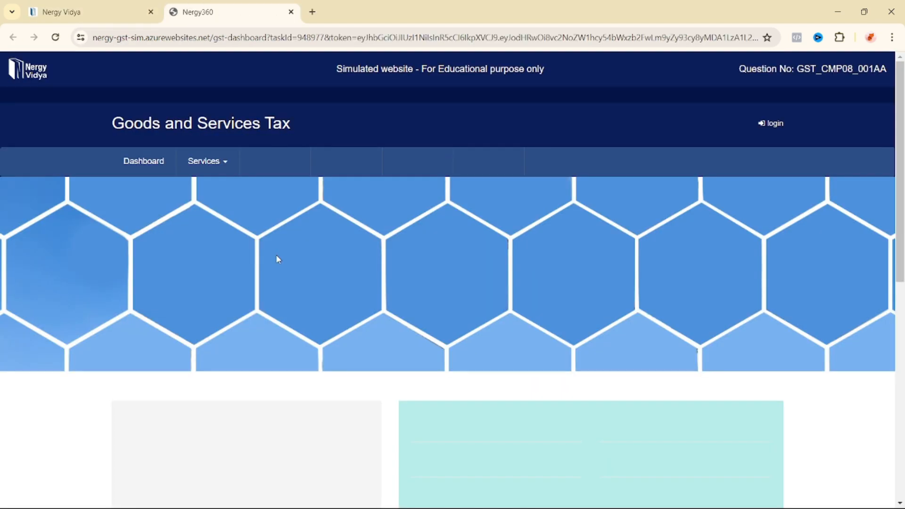
pyautogui.click(771, 124)
pyautogui.click(94, 12)
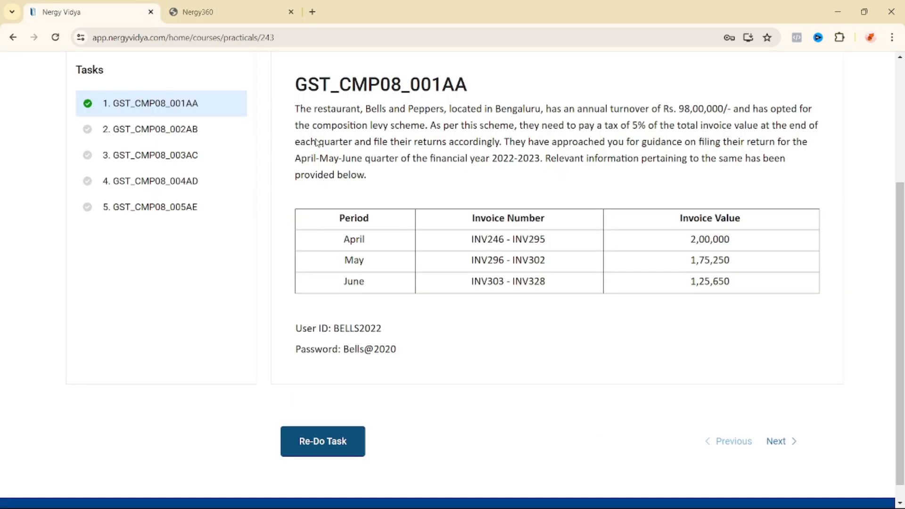
pyautogui.moveTo(334, 327); pyautogui.dragTo(404, 333)
pyautogui.hotkey('ctrl', 'c')
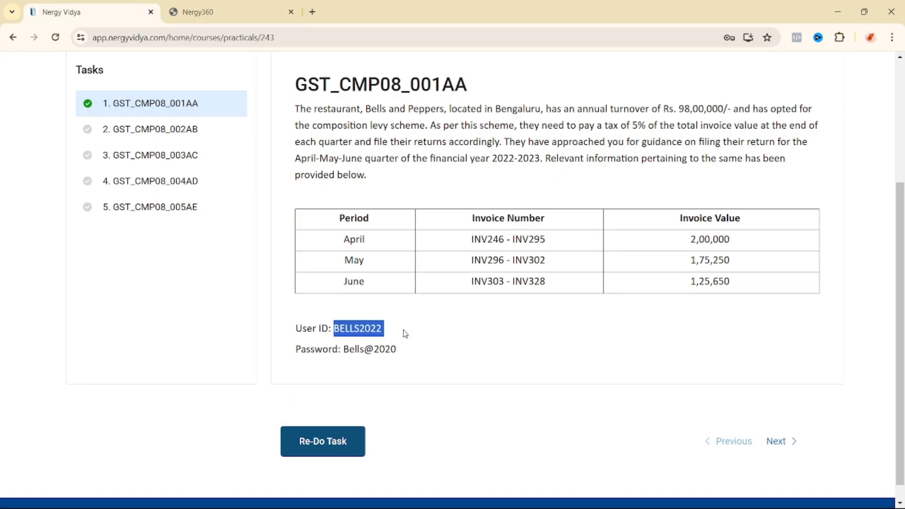
pyautogui.click(219, 11)
pyautogui.click(358, 272)
pyautogui.hotkey('ctrl', 'v')
# Step: Copy the password from the task, paste it into the Password field and log in
pyautogui.click(124, 13)
pyautogui.moveTo(344, 349); pyautogui.dragTo(406, 349)
pyautogui.click(214, 12)
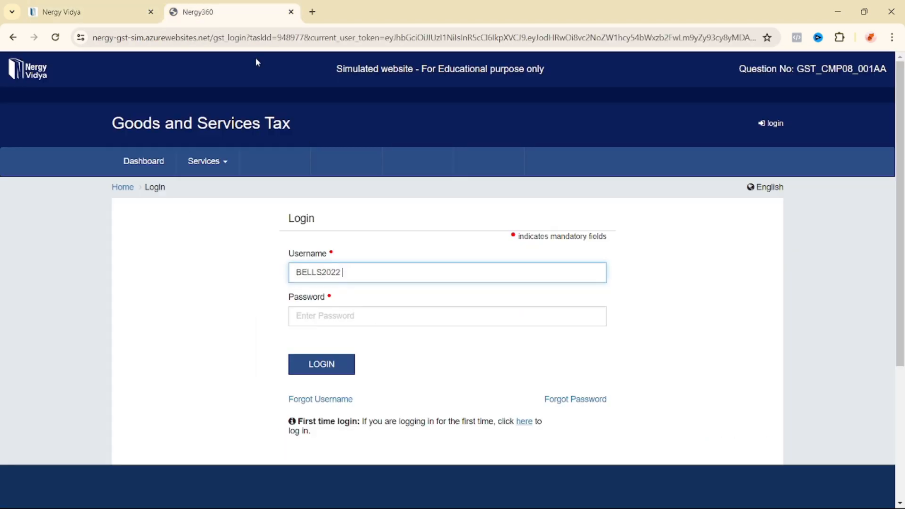
pyautogui.click(371, 318)
pyautogui.hotkey('ctrl', 'v')
pyautogui.click(306, 347)
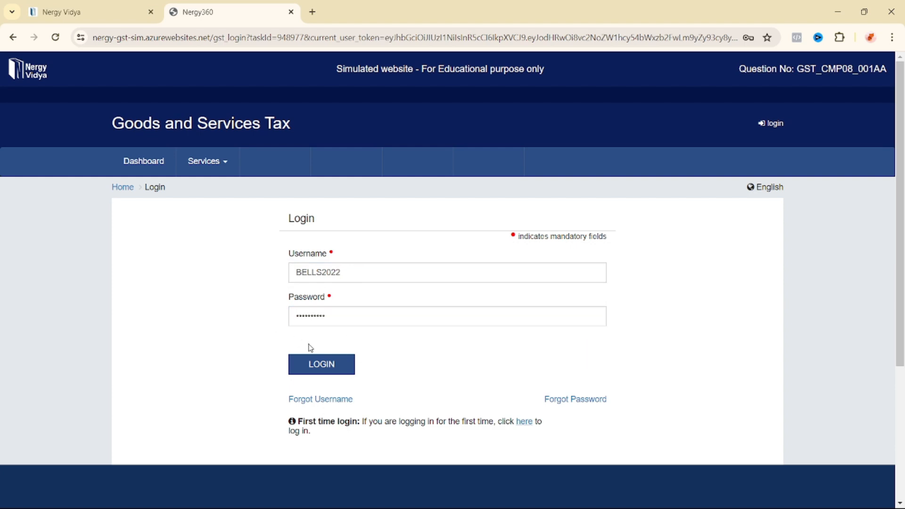
pyautogui.click(371, 356)
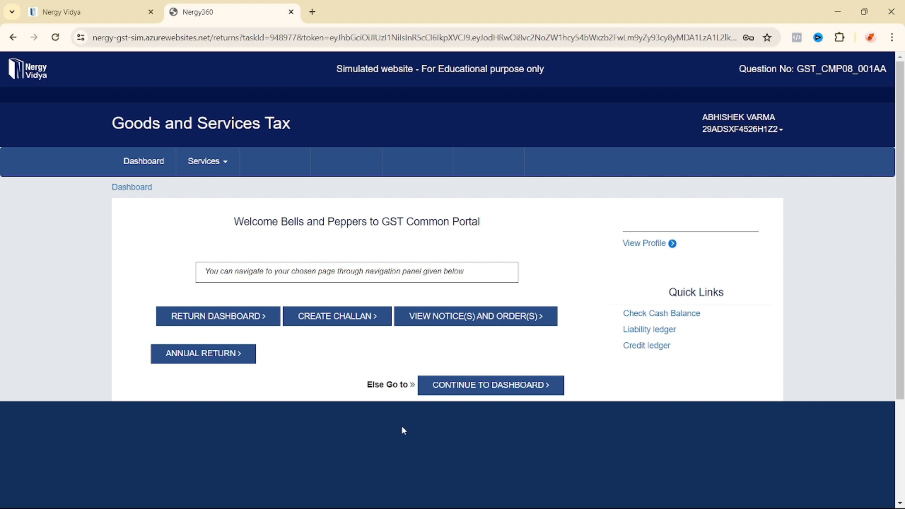
# Step: Open the Return Dashboard and check the task's quarter and financial year 2022-2023
pyautogui.click(216, 325)
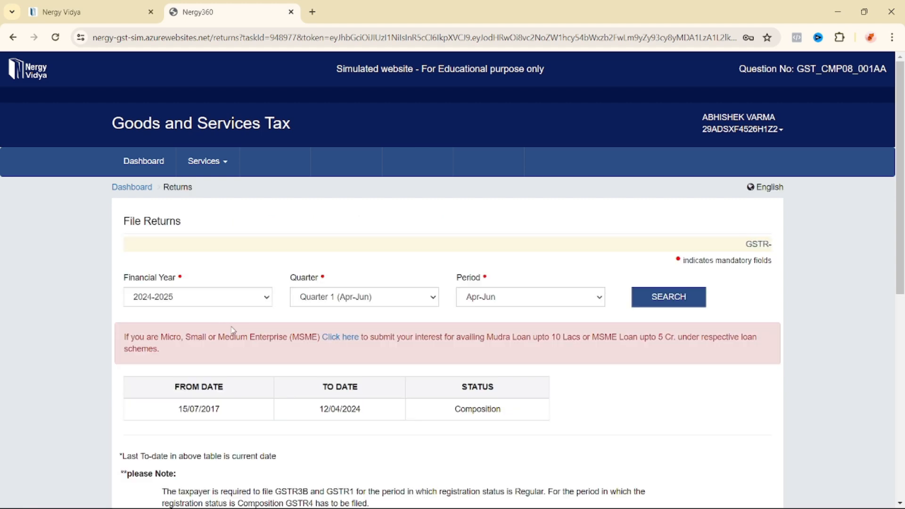
pyautogui.click(117, 13)
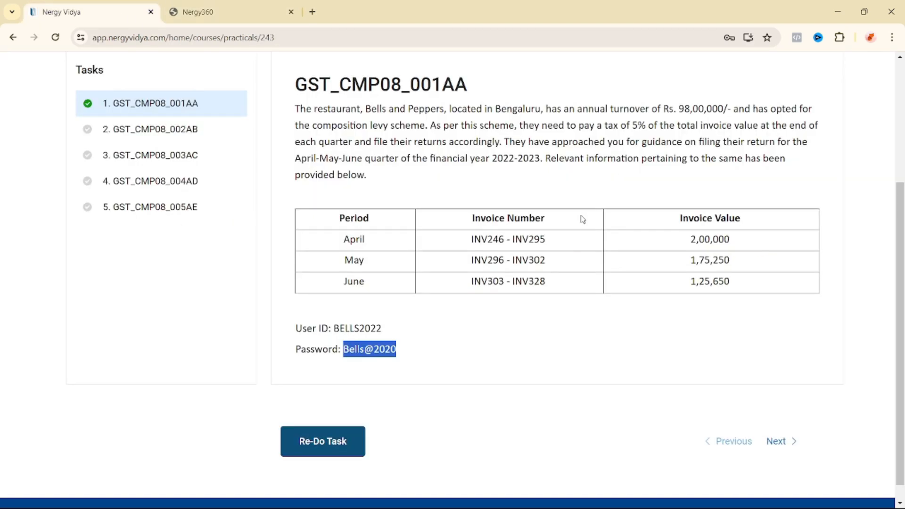
pyautogui.scroll(1, 461, 220)
pyautogui.moveTo(306, 217); pyautogui.dragTo(422, 217)
pyautogui.moveTo(508, 218); pyautogui.dragTo(542, 217)
pyautogui.click(223, 13)
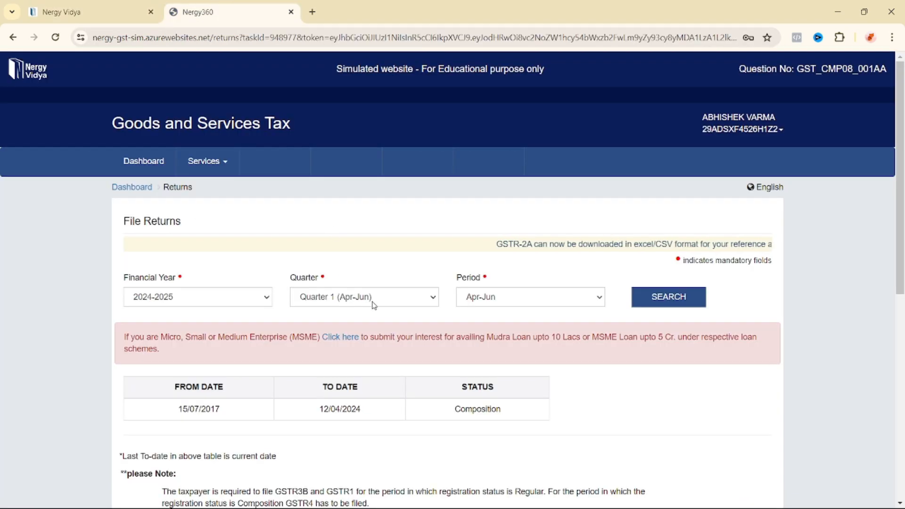
# Step: Search returns for financial year 2022-2023, Quarter 1 (Apr-Jun)
pyautogui.scroll(-1, 378, 347)
pyautogui.click(207, 238)
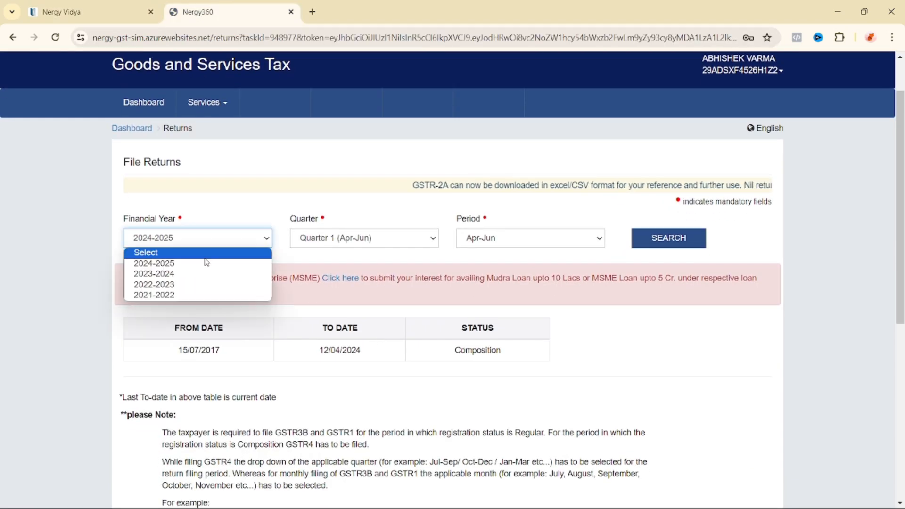
pyautogui.click(190, 286)
pyautogui.click(372, 239)
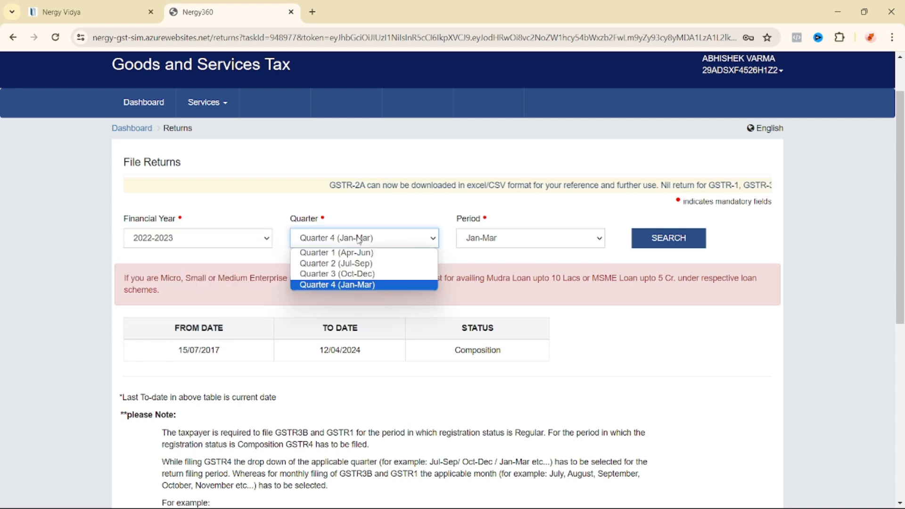
pyautogui.click(376, 253)
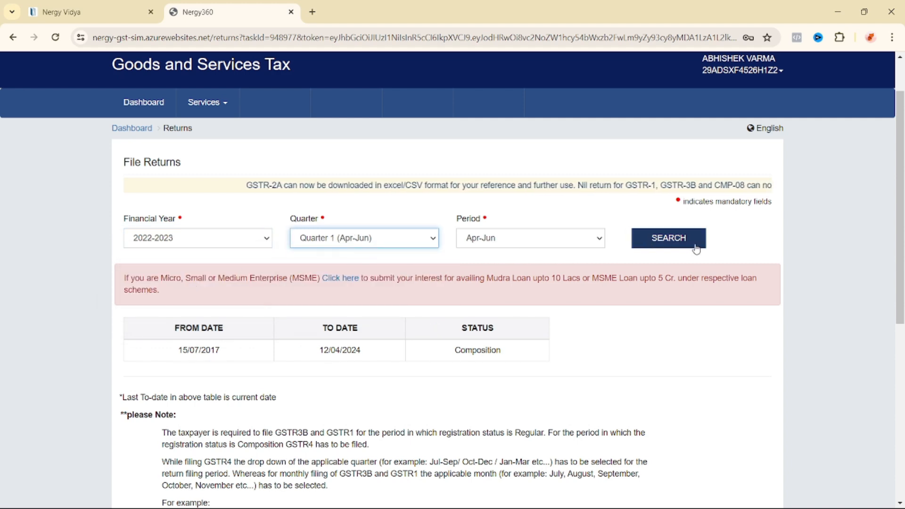
pyautogui.click(657, 241)
pyautogui.scroll(-1, 591, 329)
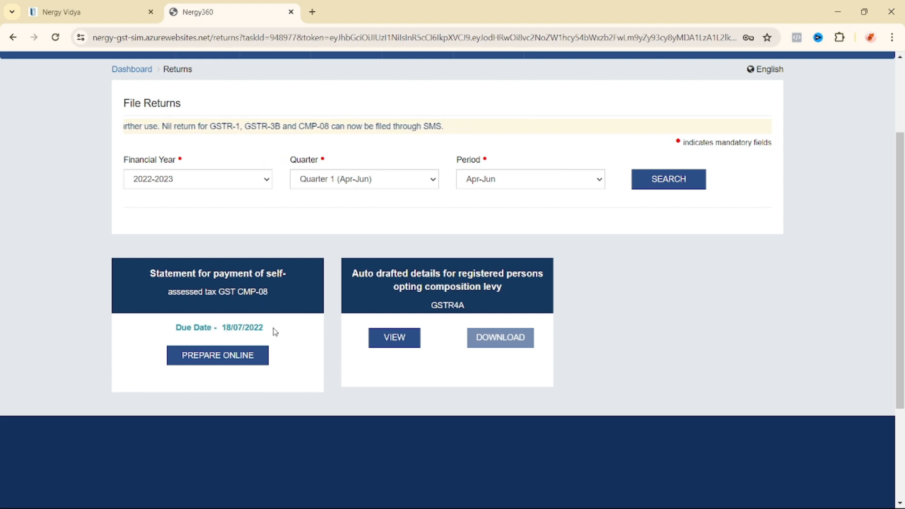
# Step: Start preparing the CMP-08 online and mark the April–June invoice values in the task description
pyautogui.click(223, 363)
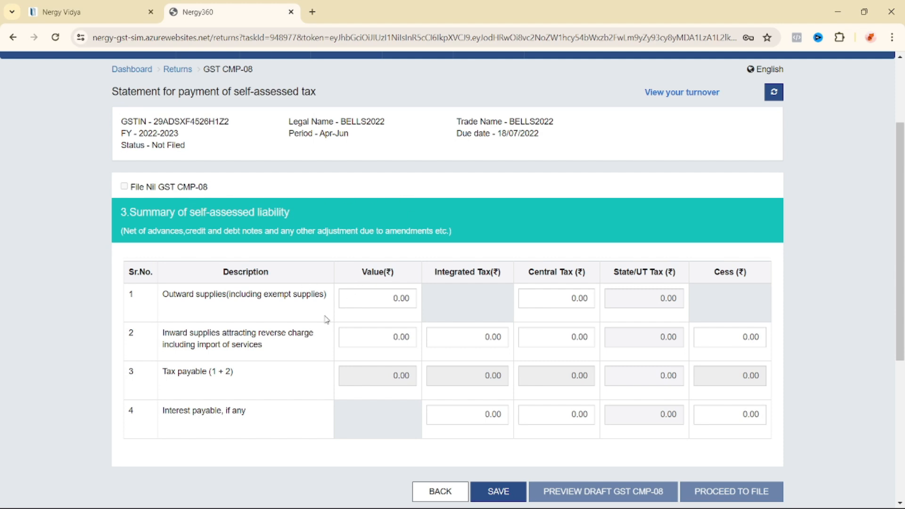
pyautogui.scroll(-1, 326, 319)
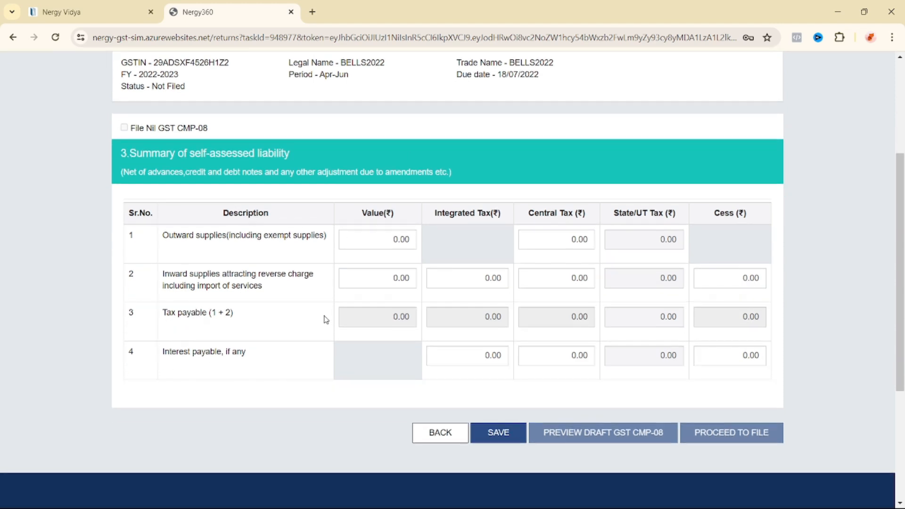
pyautogui.click(129, 21)
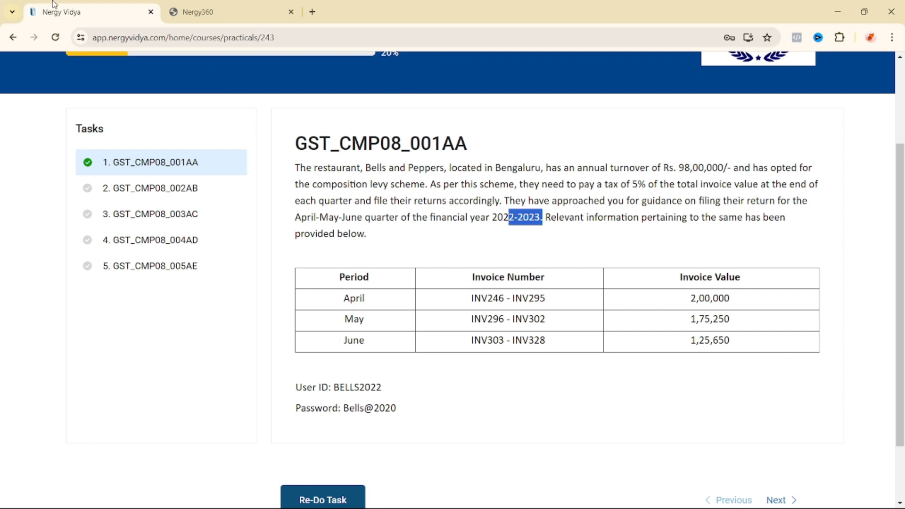
pyautogui.moveTo(669, 303); pyautogui.dragTo(740, 341)
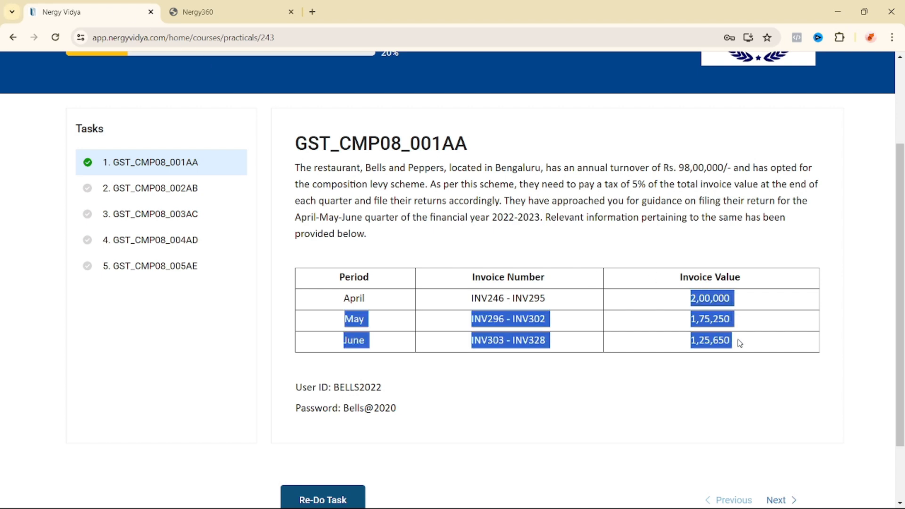
# Step: Enter 500900 as the outward supplies value in the CMP-08 form
pyautogui.click(665, 335)
pyautogui.click(244, 19)
pyautogui.click(373, 240)
pyautogui.write('500900')
pyautogui.click(336, 203)
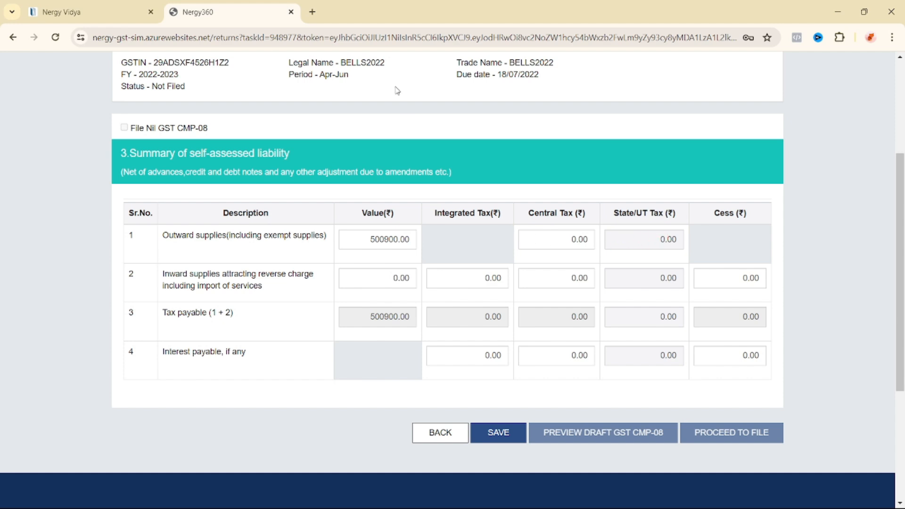
# Step: Check the 5% rate, enter Central Tax 12522.5, and save the CMP-08 summary
pyautogui.click(92, 10)
pyautogui.moveTo(630, 184); pyautogui.dragTo(651, 185)
pyautogui.click(212, 12)
pyautogui.moveTo(559, 237); pyautogui.dragTo(595, 234)
pyautogui.write('12522.5')
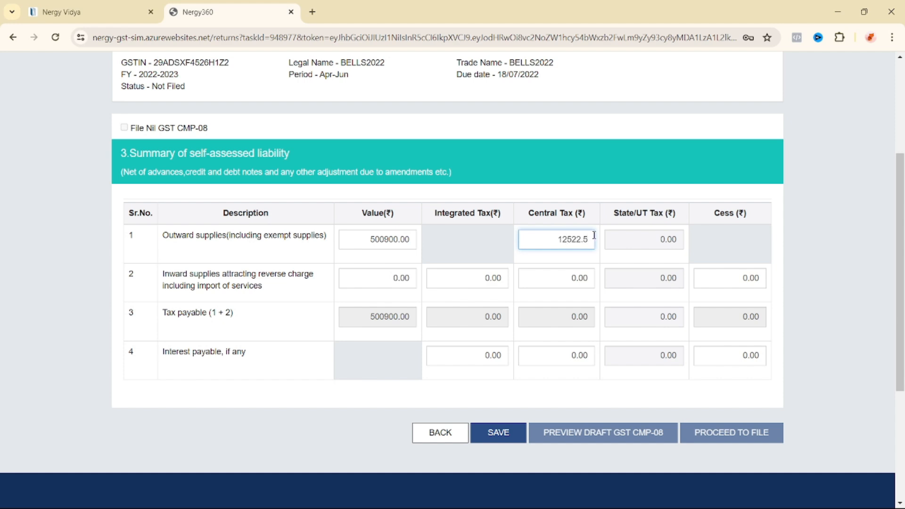
pyautogui.click(573, 210)
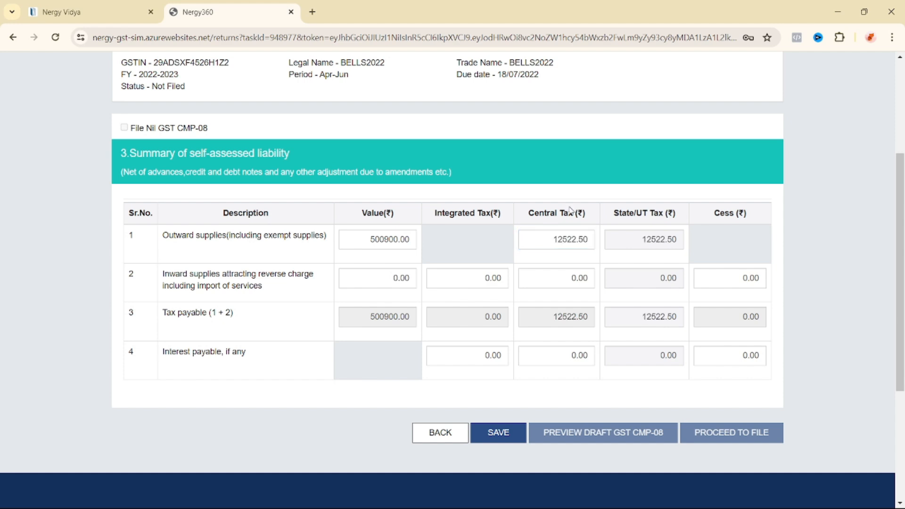
pyautogui.click(493, 433)
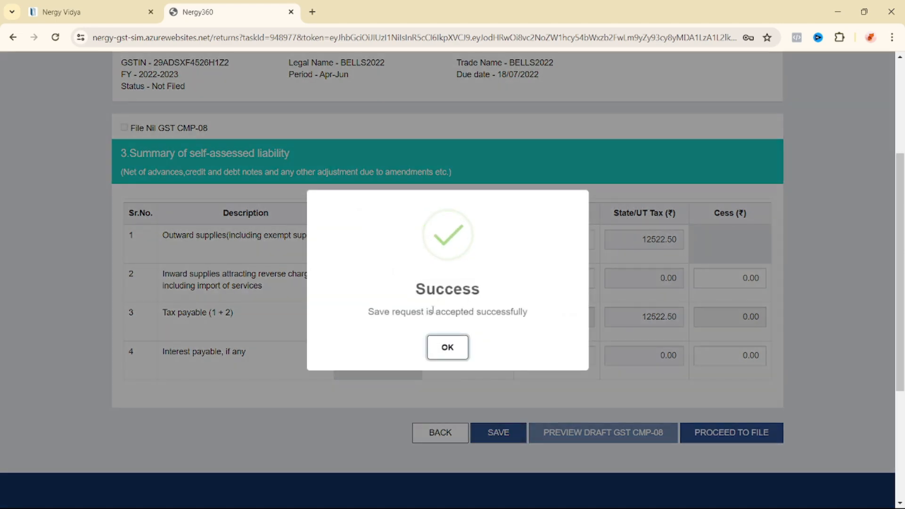
pyautogui.click(448, 347)
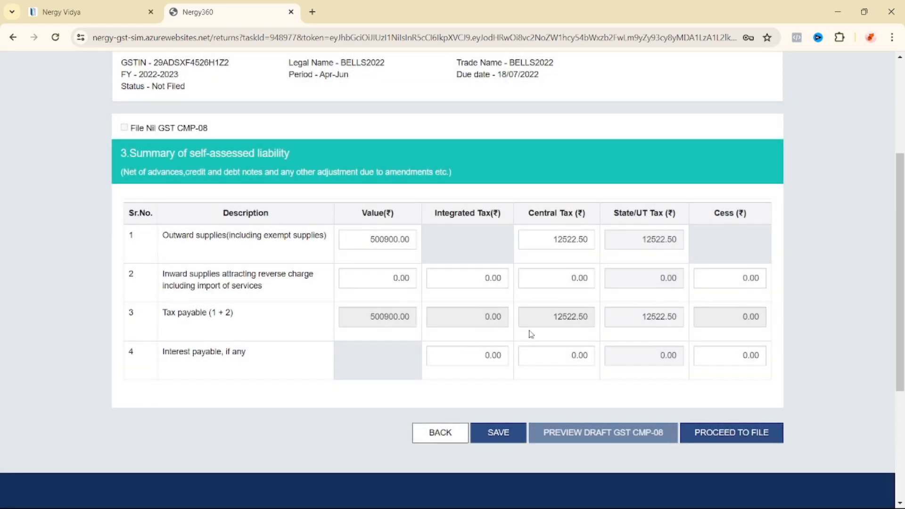
# Step: Proceed to file the CMP-08 and save the liability summary again
pyautogui.click(727, 432)
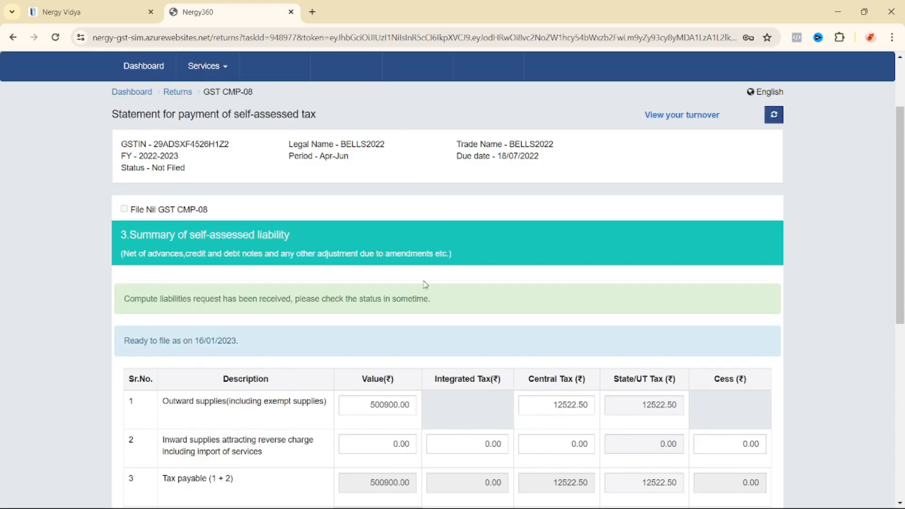
pyautogui.scroll(-3, 383, 267)
pyautogui.scroll(-2, 354, 266)
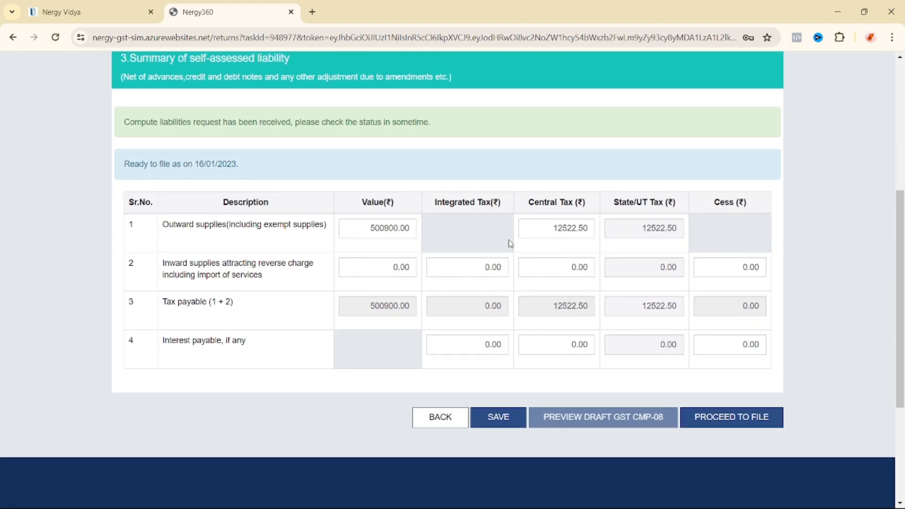
pyautogui.scroll(1, 363, 264)
pyautogui.scroll(-1, 373, 263)
pyautogui.scroll(1, 374, 262)
pyautogui.scroll(-1, 383, 263)
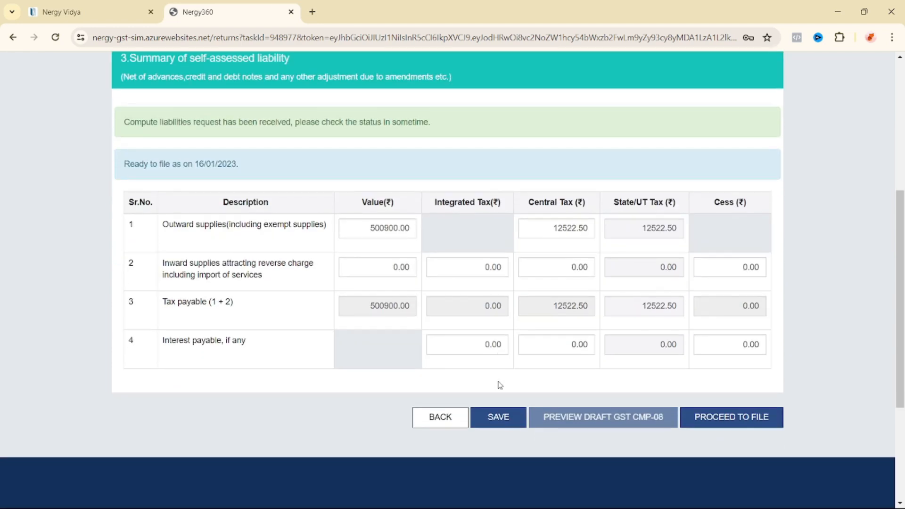
pyautogui.click(504, 421)
pyautogui.click(447, 347)
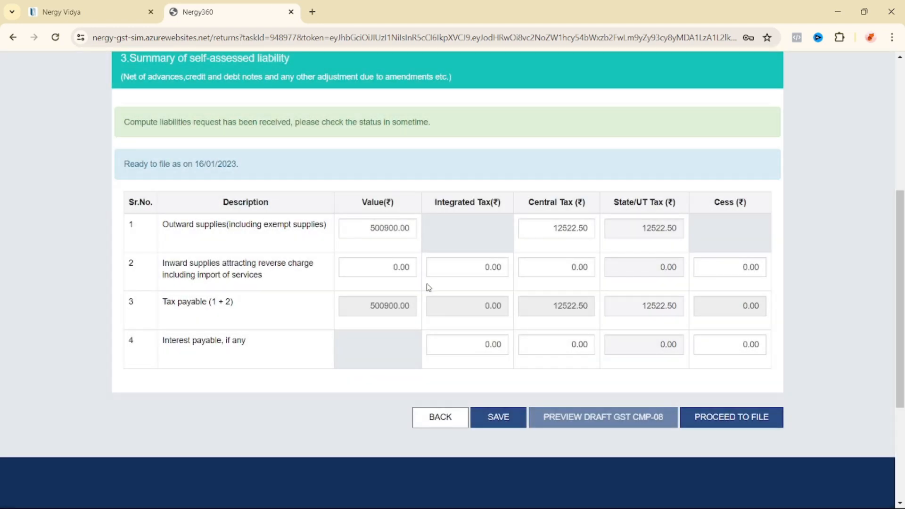
# Step: Review the Payment of Tax page's 12523.00 Central and State/UT tax, then start a challan
pyautogui.scroll(1, 522, 297)
pyautogui.scroll(-1, 521, 287)
pyautogui.click(725, 423)
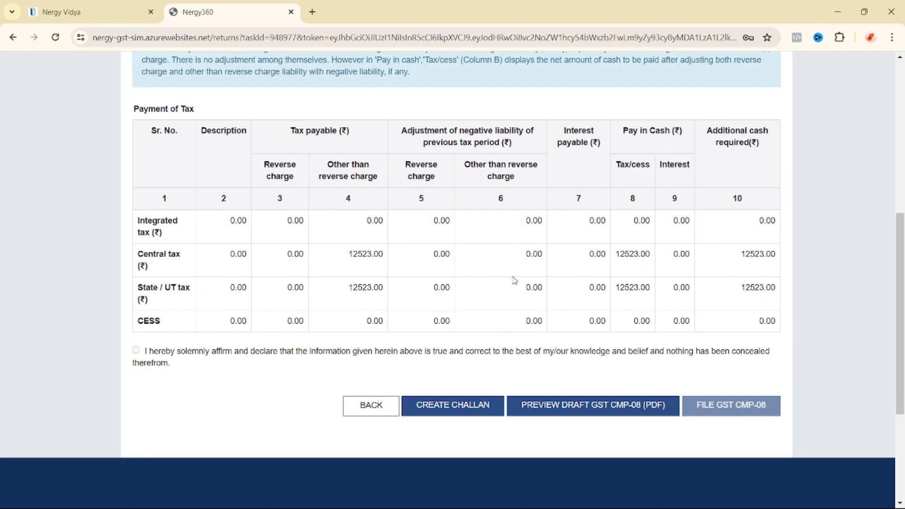
pyautogui.scroll(1, 514, 280)
pyautogui.scroll(-1, 471, 273)
pyautogui.moveTo(356, 259); pyautogui.dragTo(384, 257)
pyautogui.moveTo(348, 289); pyautogui.dragTo(374, 288)
pyautogui.scroll(1, 485, 277)
pyautogui.scroll(-3, 484, 276)
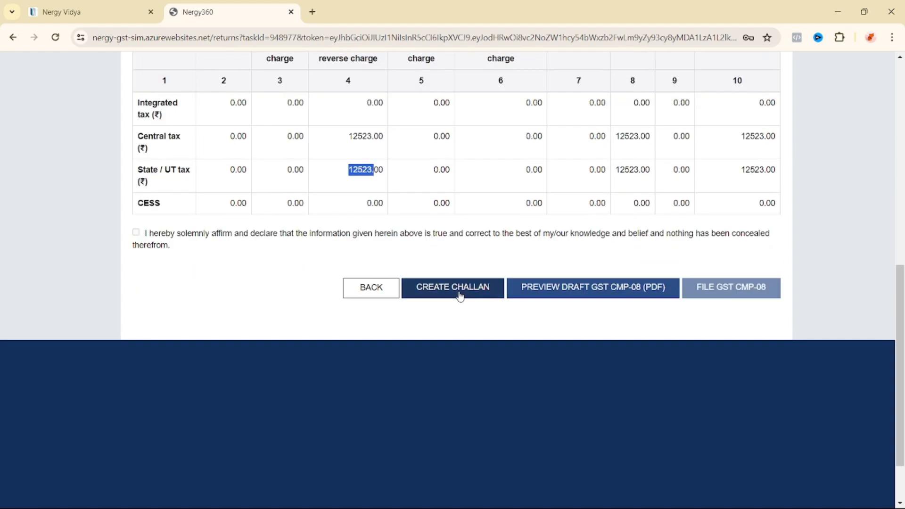
pyautogui.click(459, 296)
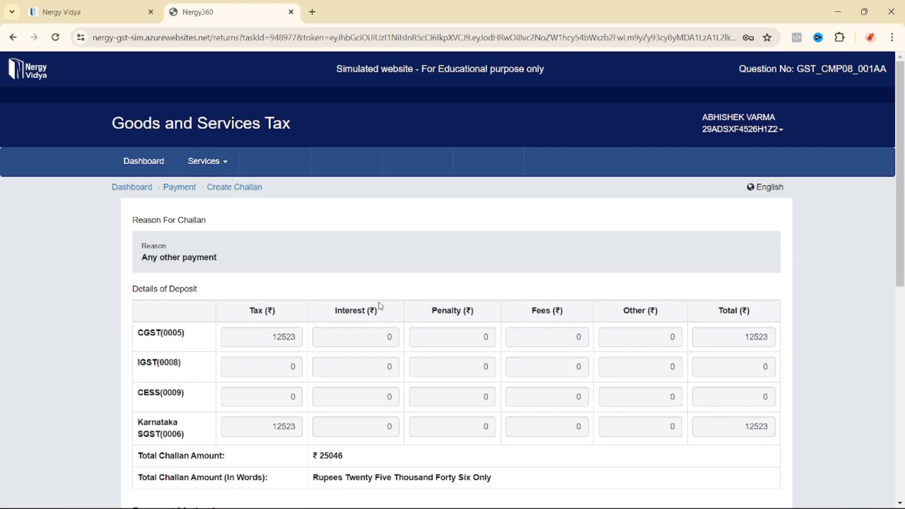
# Step: Choose E-Payment as the deposit mode and generate the ₹25046 challan
pyautogui.scroll(-1, 378, 302)
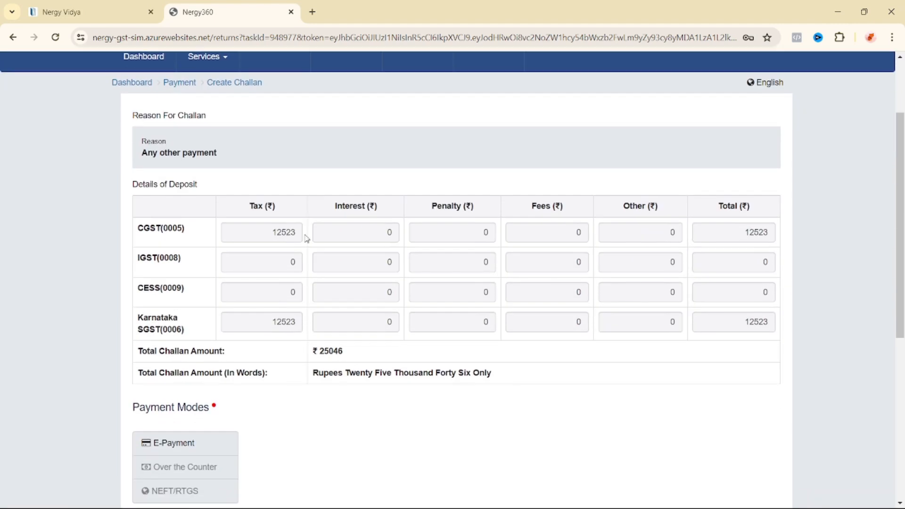
pyautogui.scroll(-1, 307, 238)
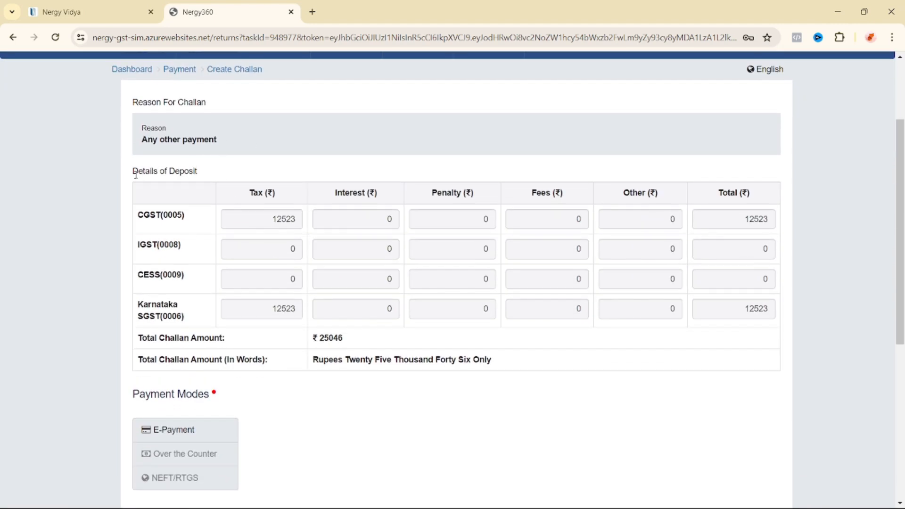
pyautogui.moveTo(134, 174); pyautogui.dragTo(194, 172)
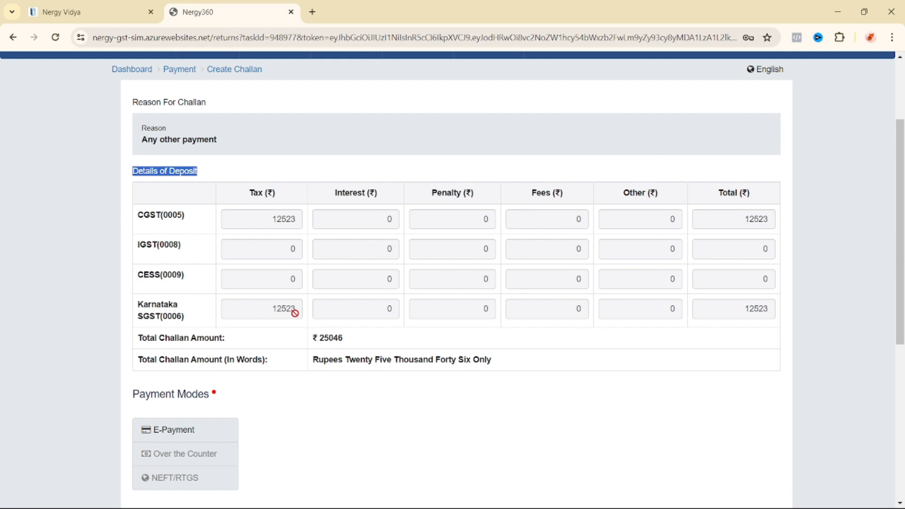
pyautogui.scroll(-1, 365, 317)
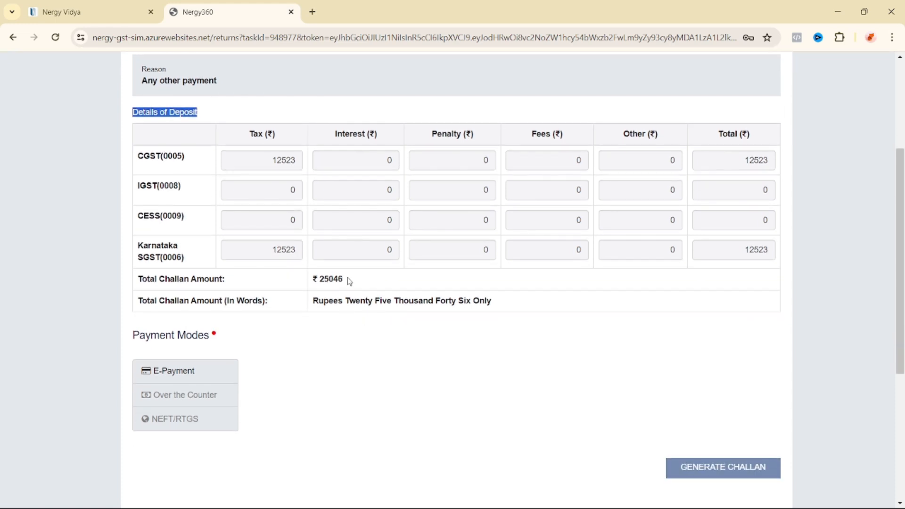
pyautogui.scroll(-1, 356, 285)
pyautogui.click(186, 312)
pyautogui.click(726, 409)
# Step: Pay the challan through Preferred Banks (SBI) after accepting the terms and conditions
pyautogui.scroll(-4, 454, 311)
pyautogui.scroll(-5, 457, 300)
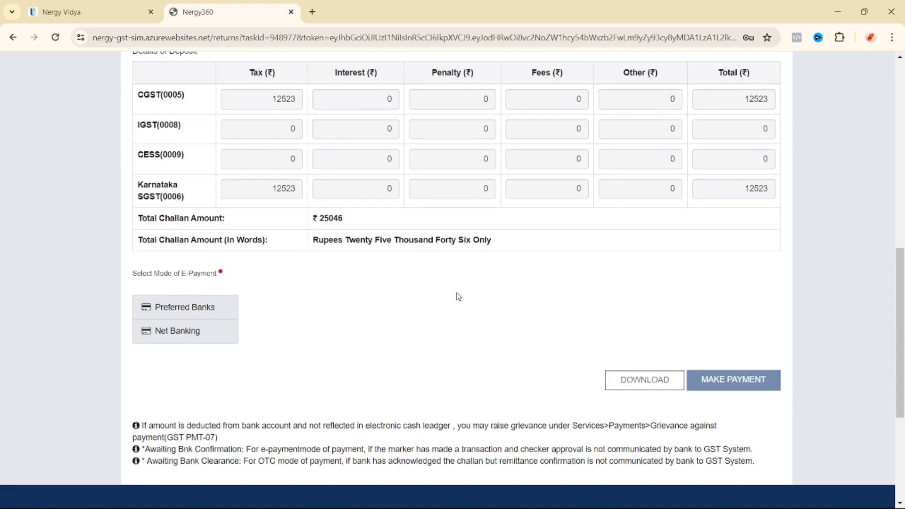
pyautogui.click(201, 272)
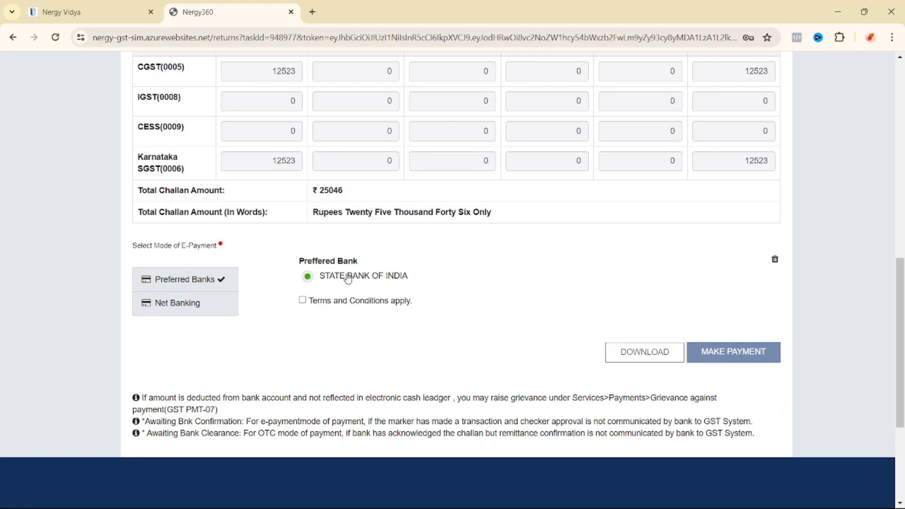
pyautogui.click(303, 299)
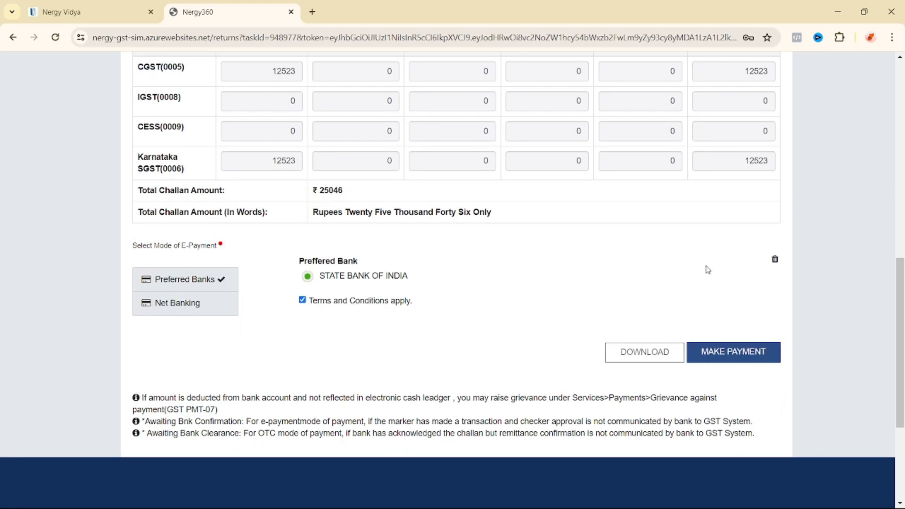
pyautogui.click(736, 357)
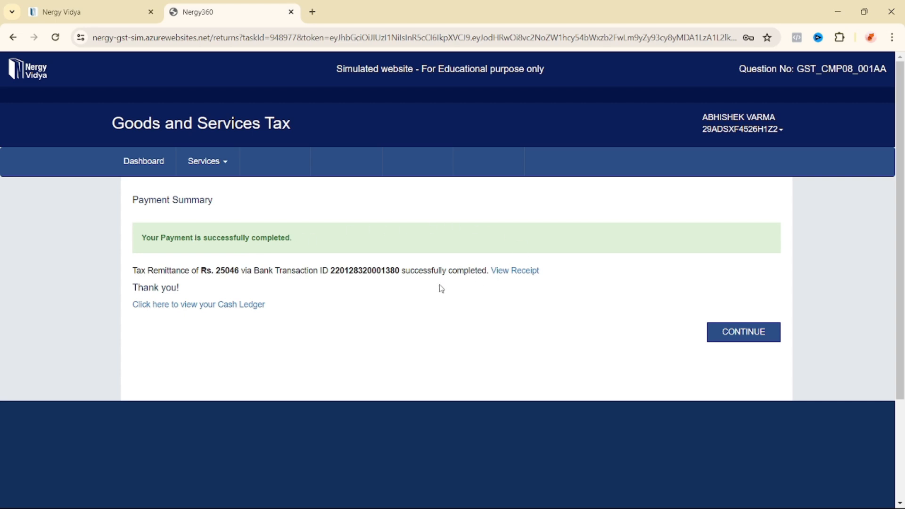
# Step: Note the payment confirmation and continue to the CMP-08 payment of tax page
pyautogui.moveTo(137, 270); pyautogui.dragTo(489, 270)
pyautogui.click(470, 301)
pyautogui.click(743, 332)
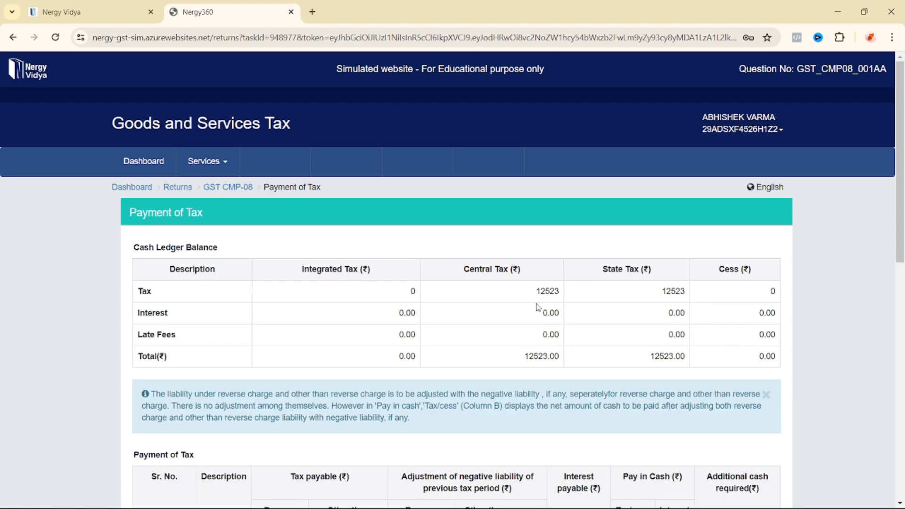
pyautogui.scroll(-5, 537, 309)
pyautogui.scroll(-3, 536, 314)
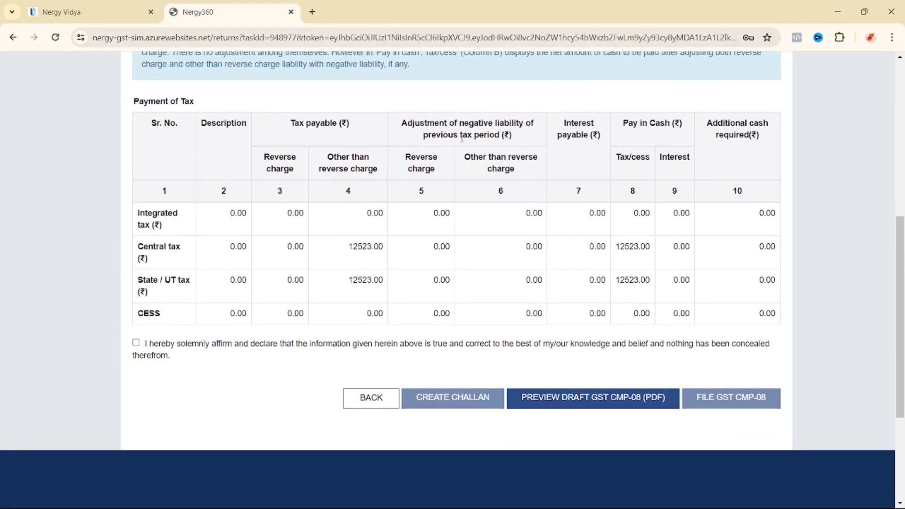
pyautogui.scroll(2, 448, 196)
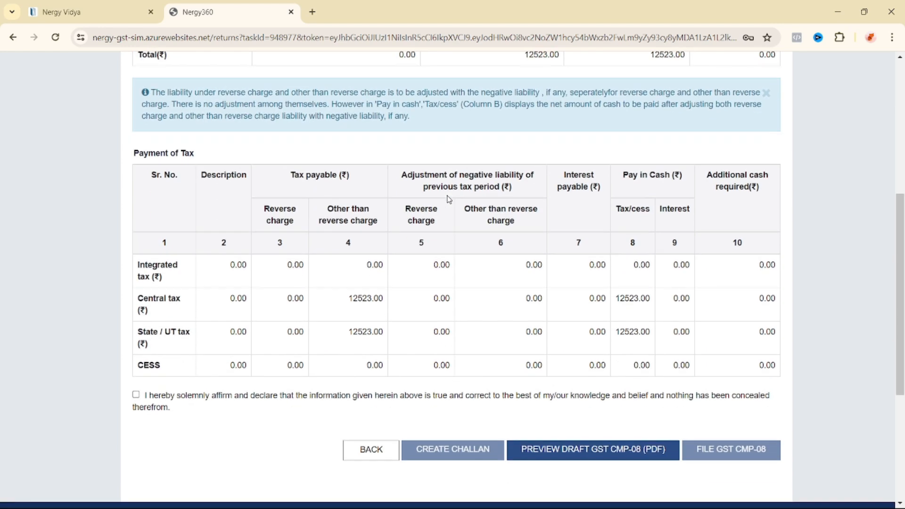
pyautogui.scroll(-3, 424, 198)
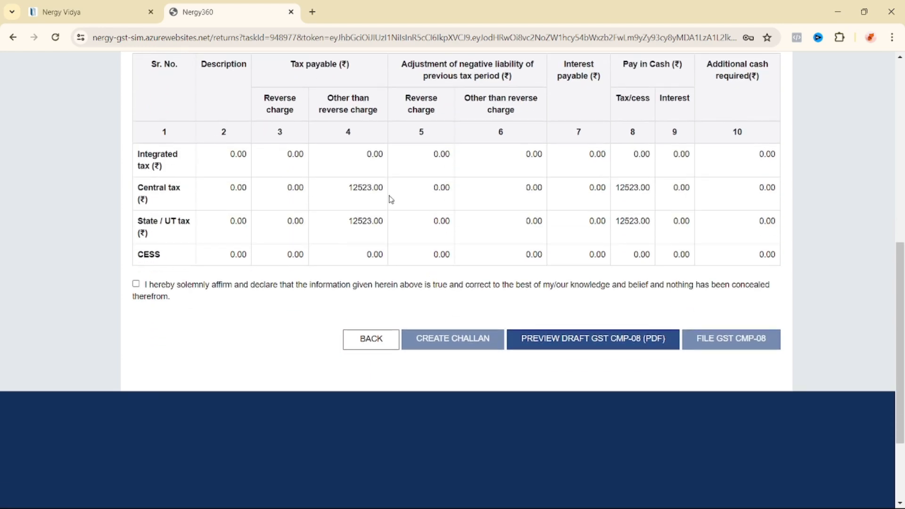
# Step: Affirm the declaration, choose the authorised signatory, and file GST CMP-08 confirming the cash-ledger deduction
pyautogui.click(136, 284)
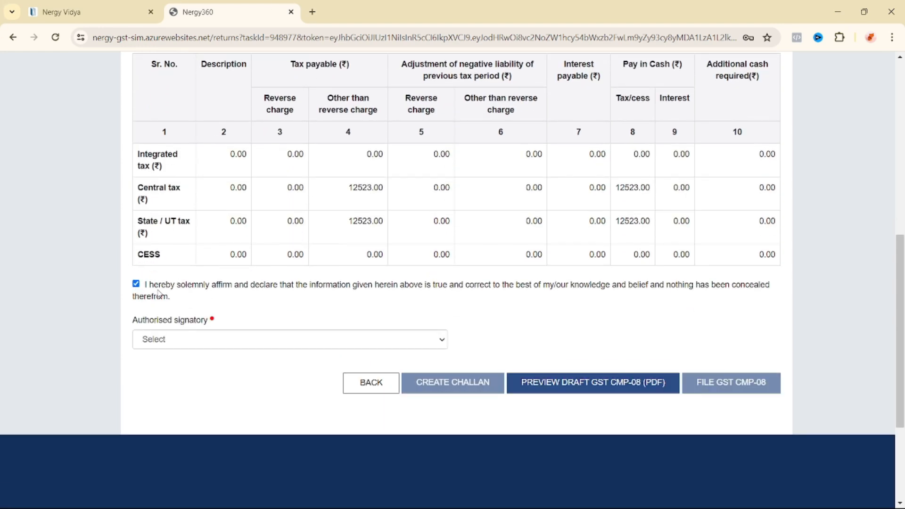
pyautogui.click(209, 337)
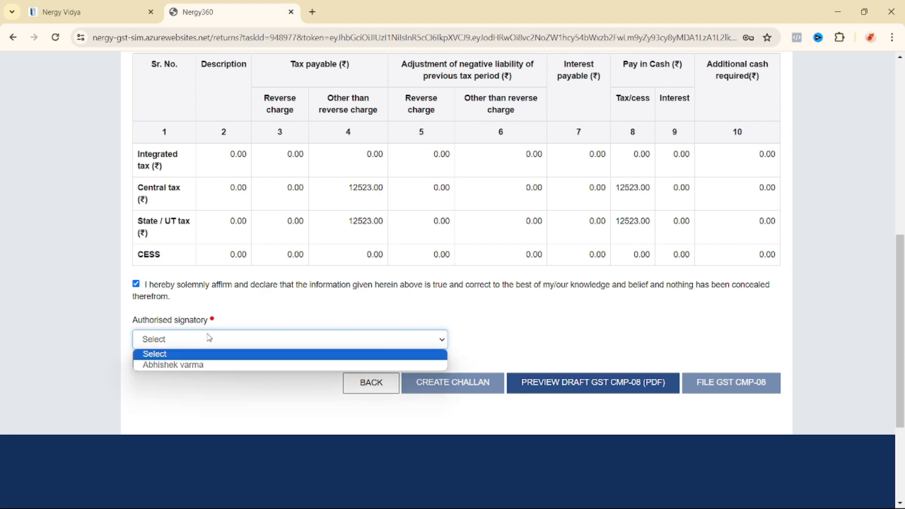
pyautogui.click(209, 364)
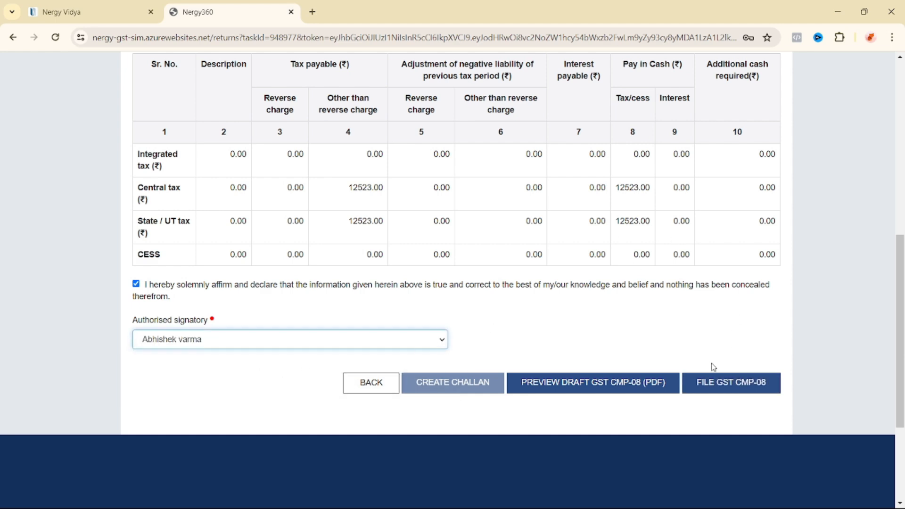
pyautogui.scroll(-1, 735, 339)
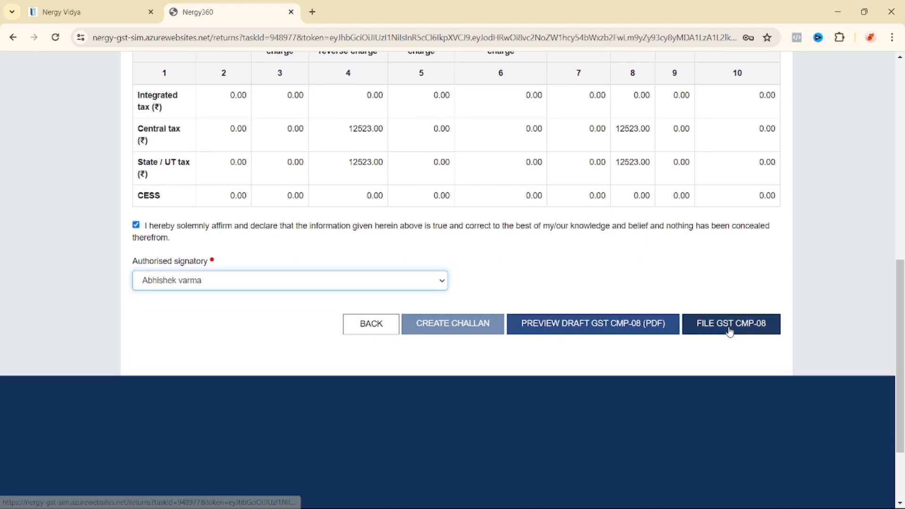
pyautogui.click(729, 330)
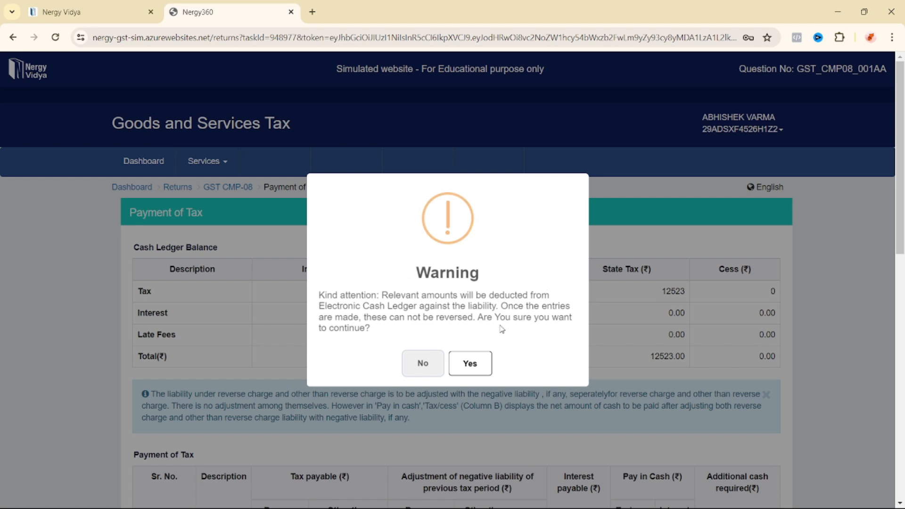
pyautogui.click(478, 365)
# Step: File the CMP-08 with EVC by entering and verifying the one-time password
pyautogui.scroll(-2, 478, 366)
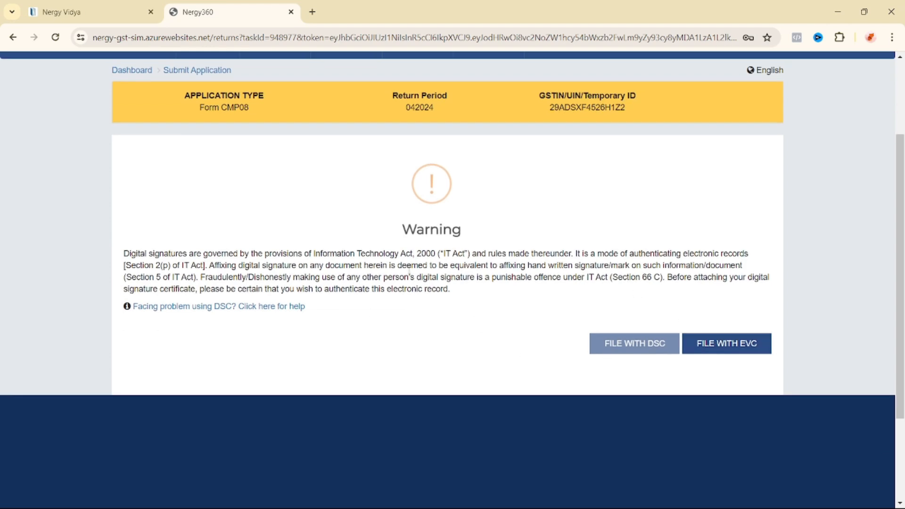
pyautogui.click(721, 347)
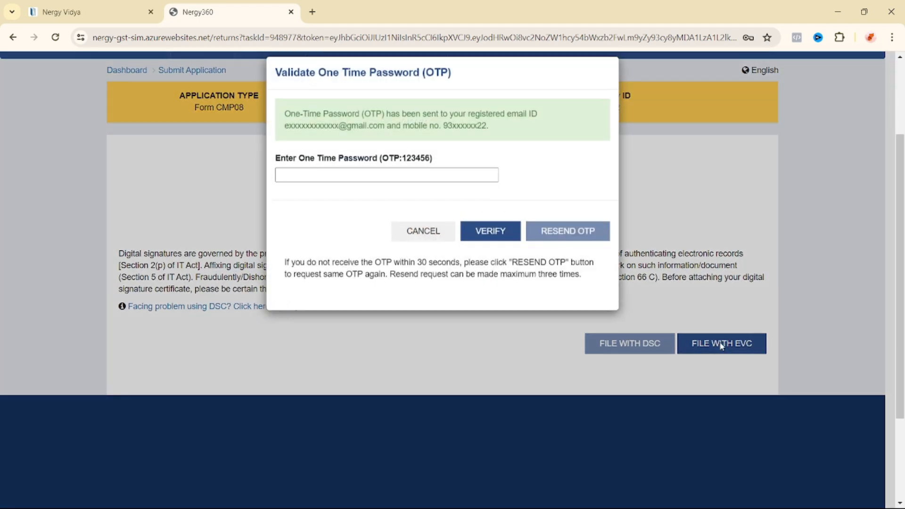
pyautogui.click(378, 190)
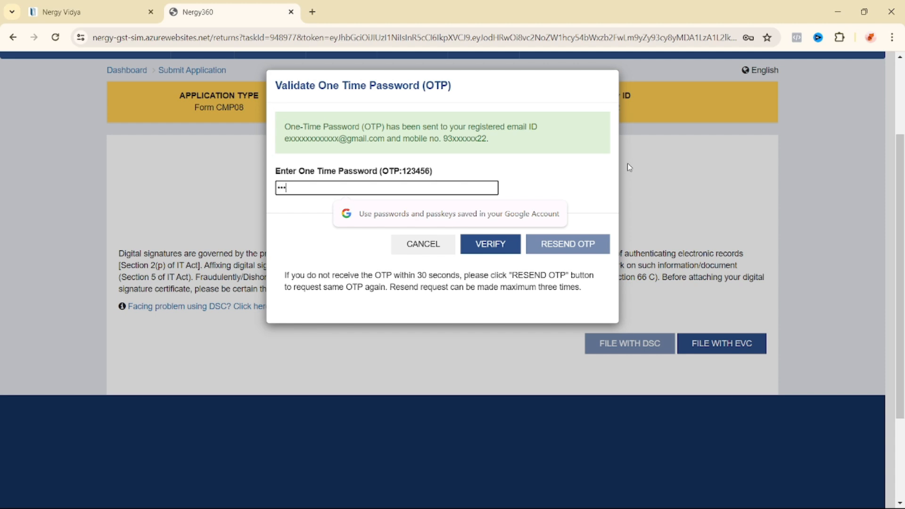
pyautogui.write('123456')
pyautogui.click(588, 181)
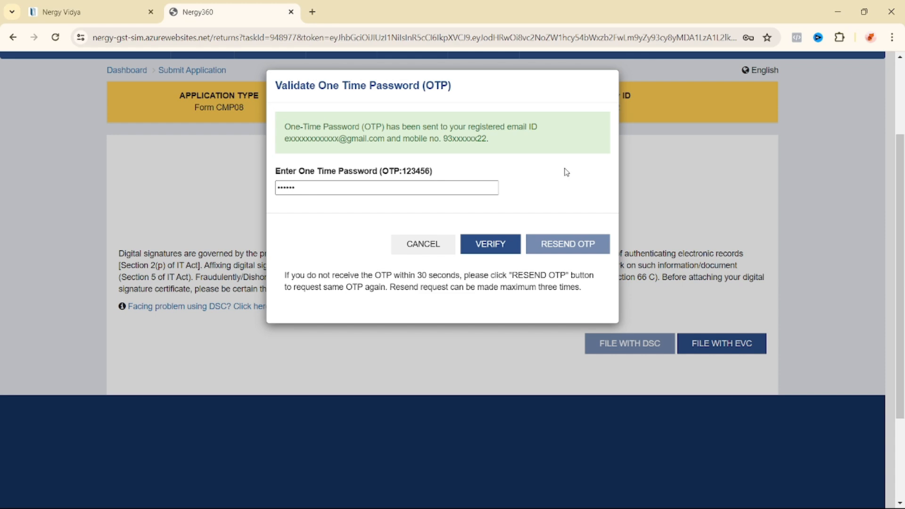
pyautogui.moveTo(301, 139); pyautogui.dragTo(385, 140)
pyautogui.moveTo(433, 140); pyautogui.dragTo(498, 143)
pyautogui.click(550, 175)
pyautogui.click(489, 244)
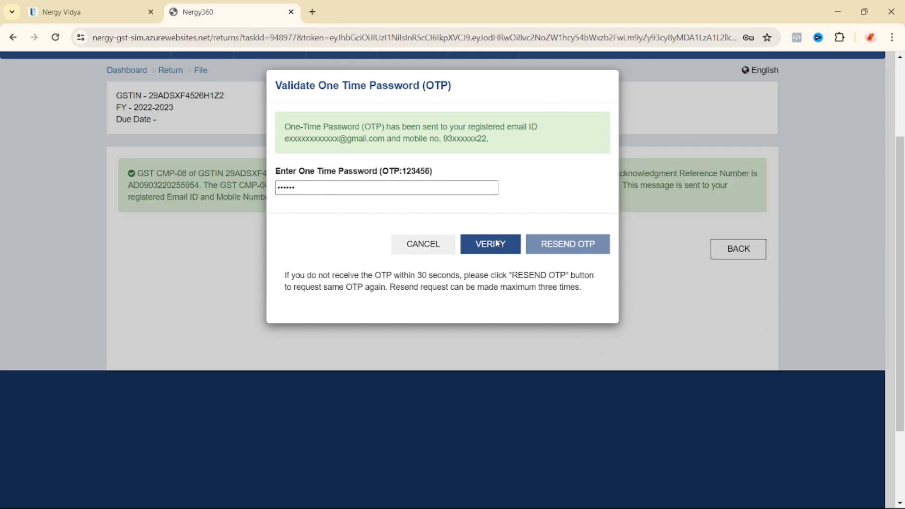